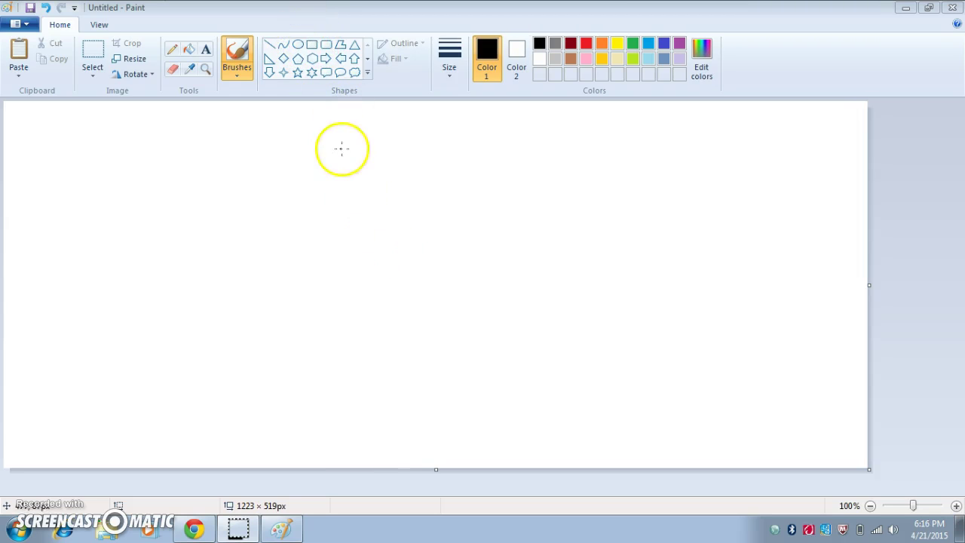
# Draw a thickest-outline black oval circle, move it left, and trim the canvas to 305×243 px.
pyautogui.click(299, 45)
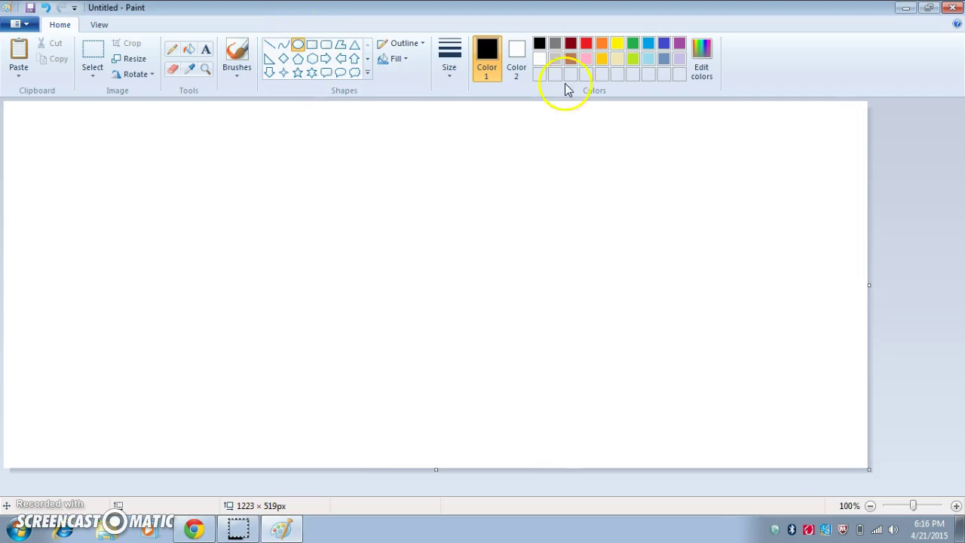
pyautogui.click(449, 64)
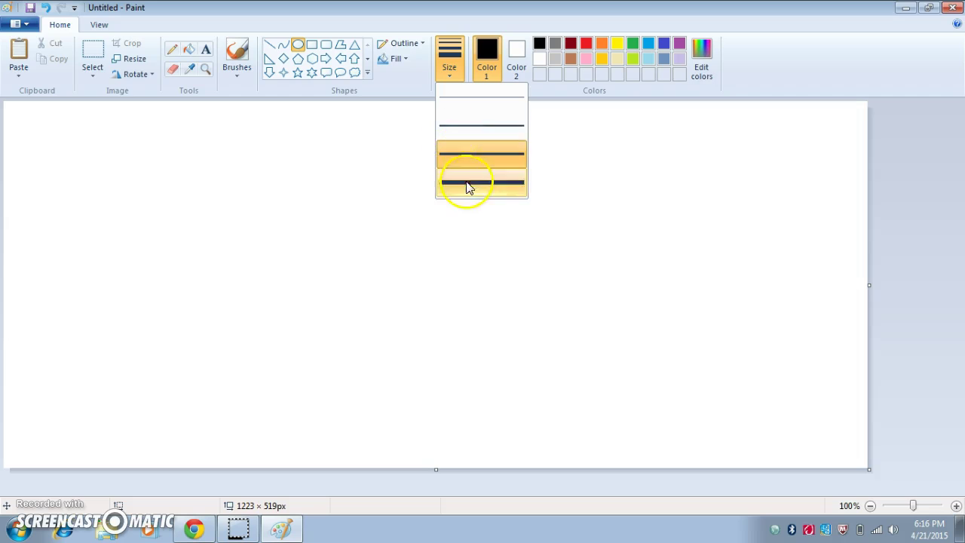
pyautogui.click(466, 182)
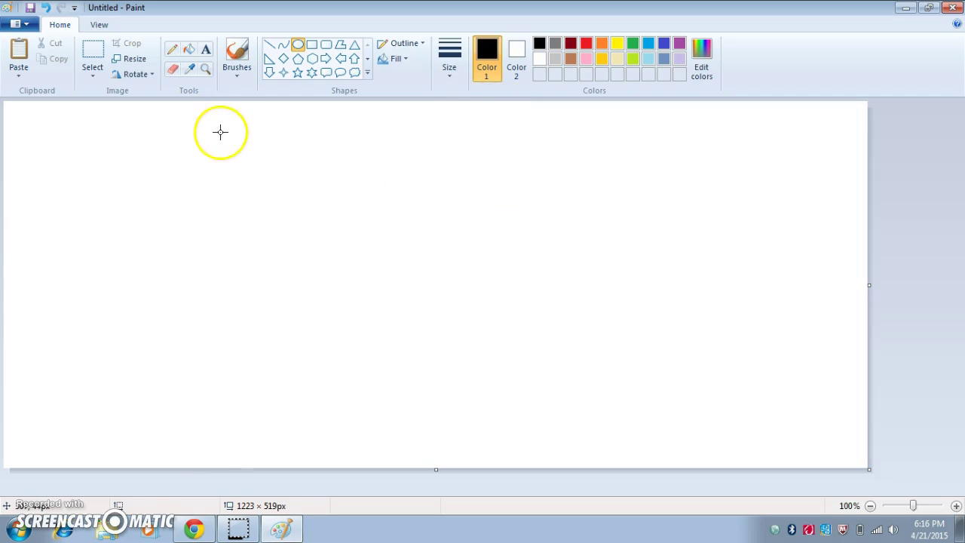
pyautogui.moveTo(220, 131); pyautogui.dragTo(339, 249)
pyautogui.moveTo(287, 222); pyautogui.dragTo(112, 199)
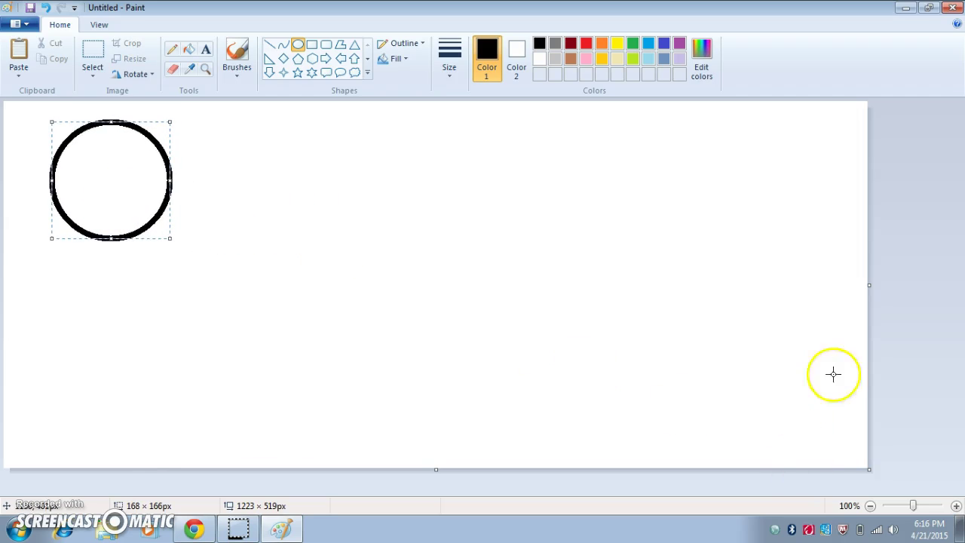
pyautogui.moveTo(870, 471); pyautogui.dragTo(220, 274)
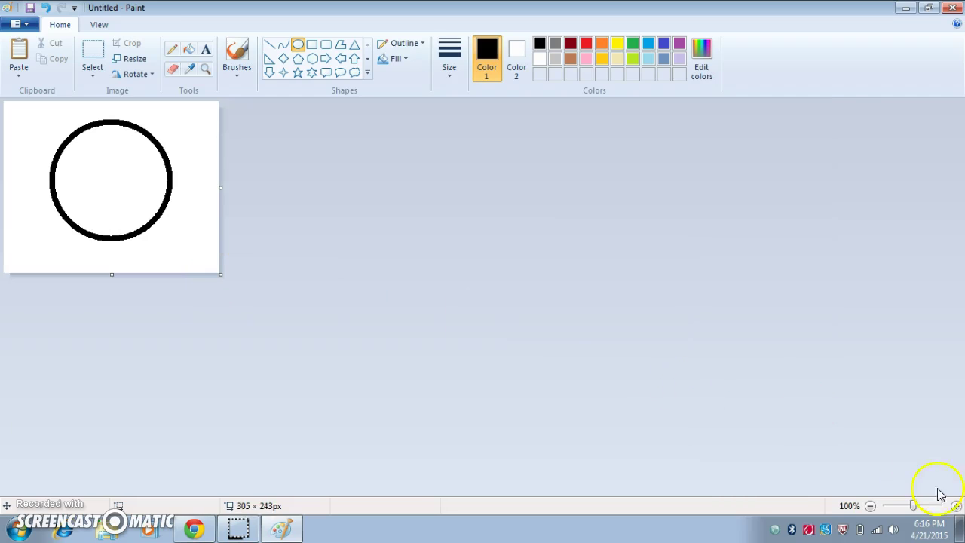
# Zoom the canvas view to 200%.
pyautogui.click(957, 506)
pyautogui.click(957, 506)
pyautogui.moveTo(959, 211); pyautogui.dragTo(960, 243)
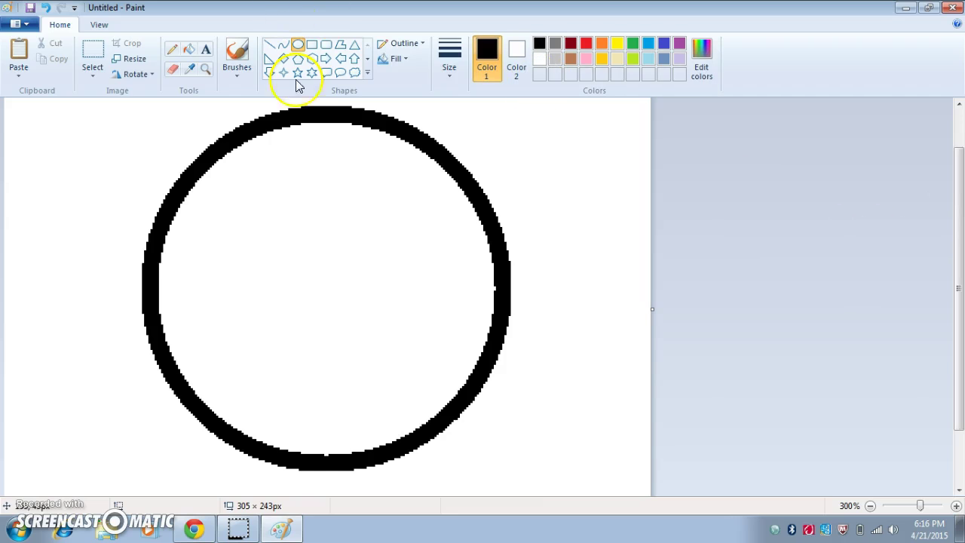
pyautogui.click(871, 507)
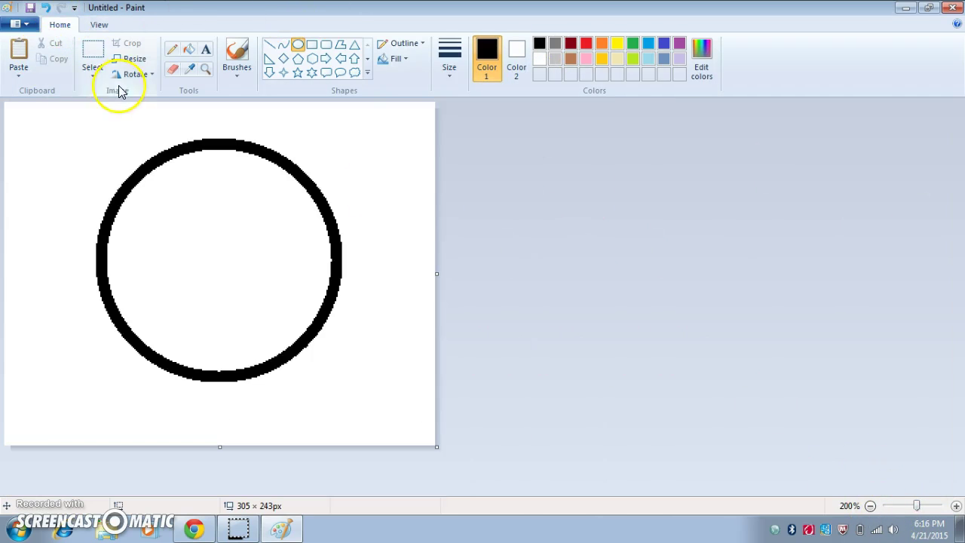
# Select all of the circle drawing and copy it.
pyautogui.click(93, 68)
pyautogui.click(134, 157)
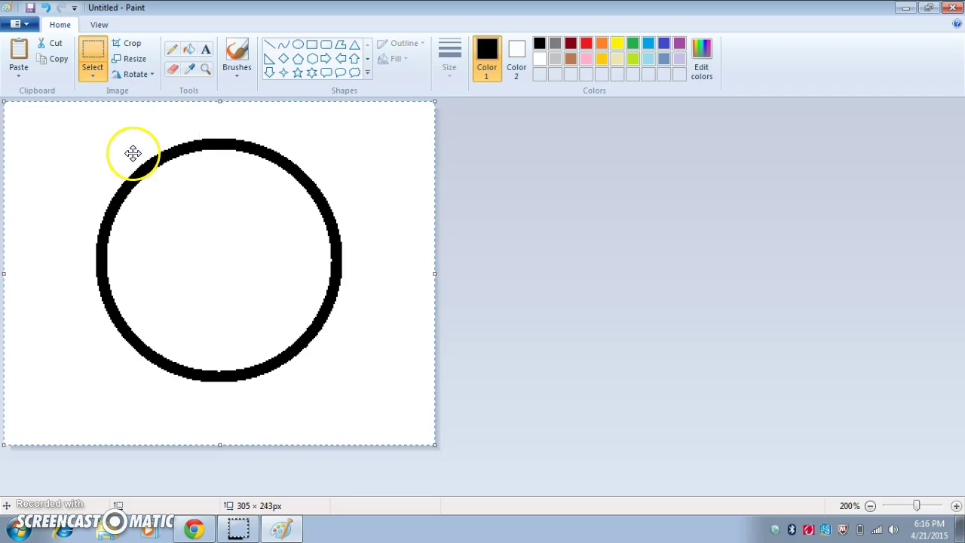
pyautogui.click(61, 58)
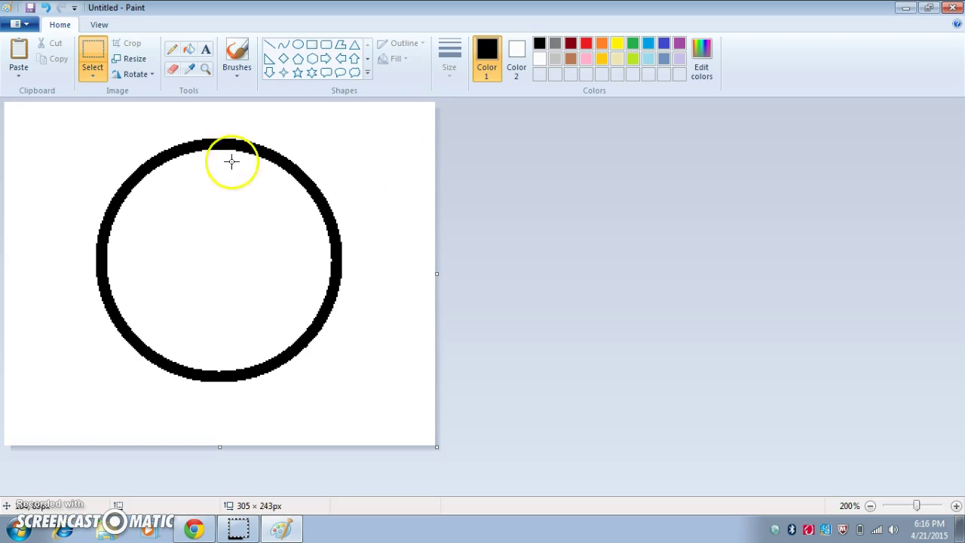
pyautogui.click(97, 70)
pyautogui.click(97, 70)
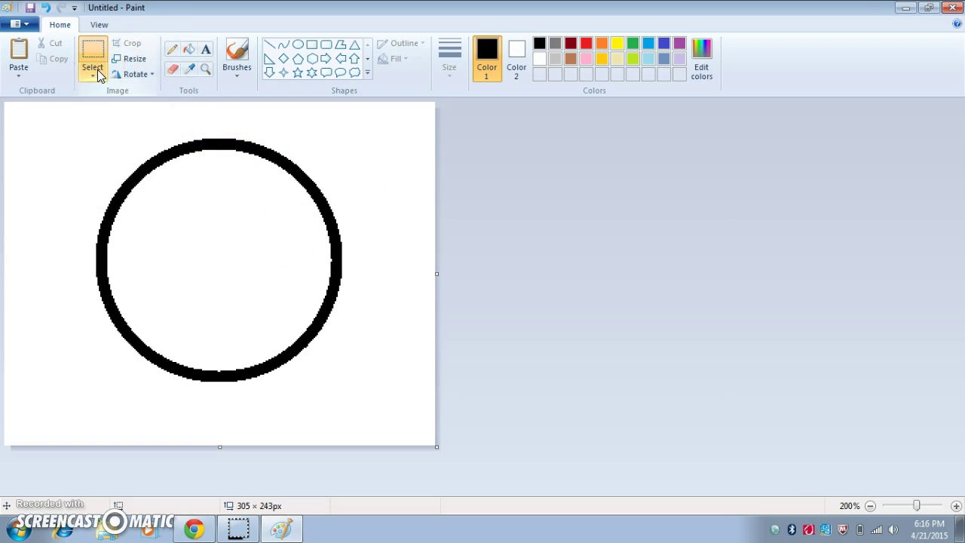
# With the Fill tool active, mix custom dark red, brighter red and lighter red colours.
pyautogui.click(190, 54)
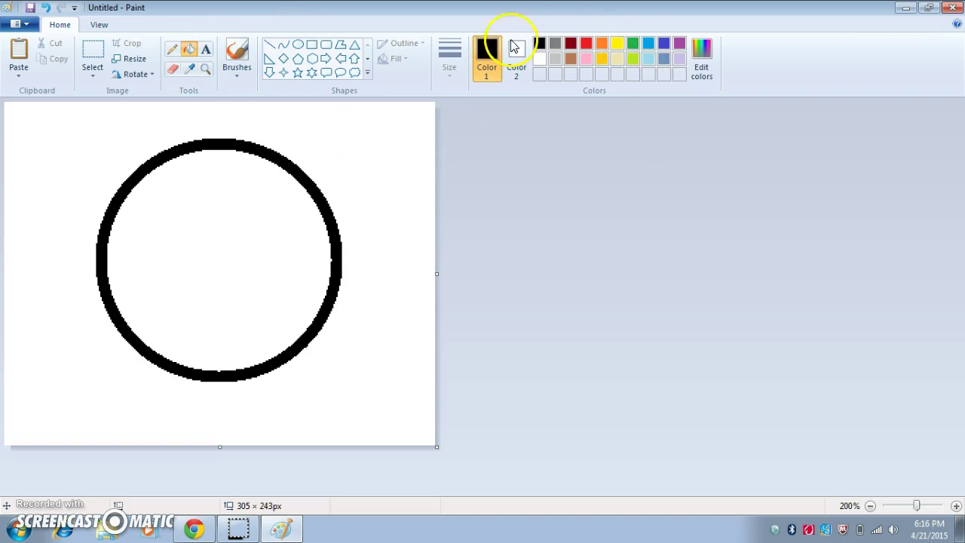
pyautogui.click(702, 65)
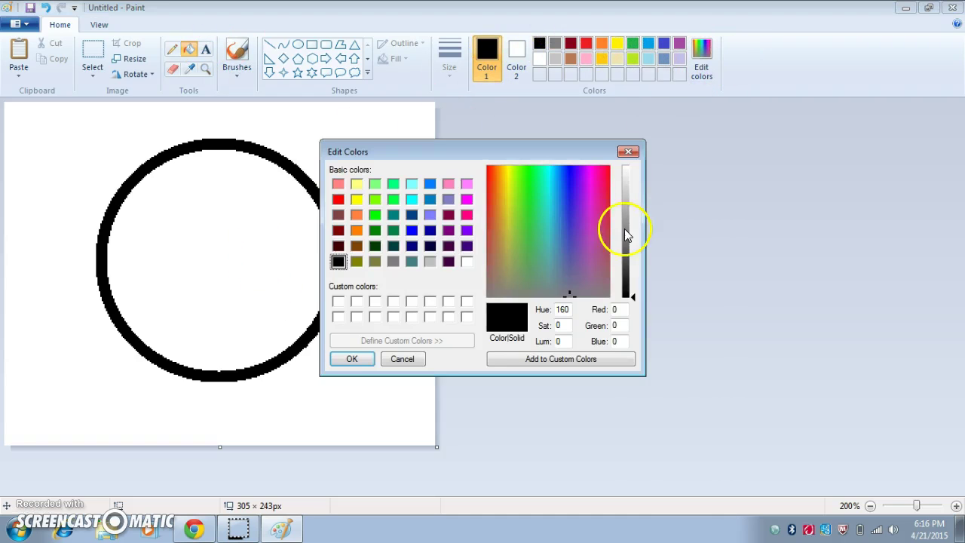
pyautogui.moveTo(561, 181); pyautogui.dragTo(488, 172)
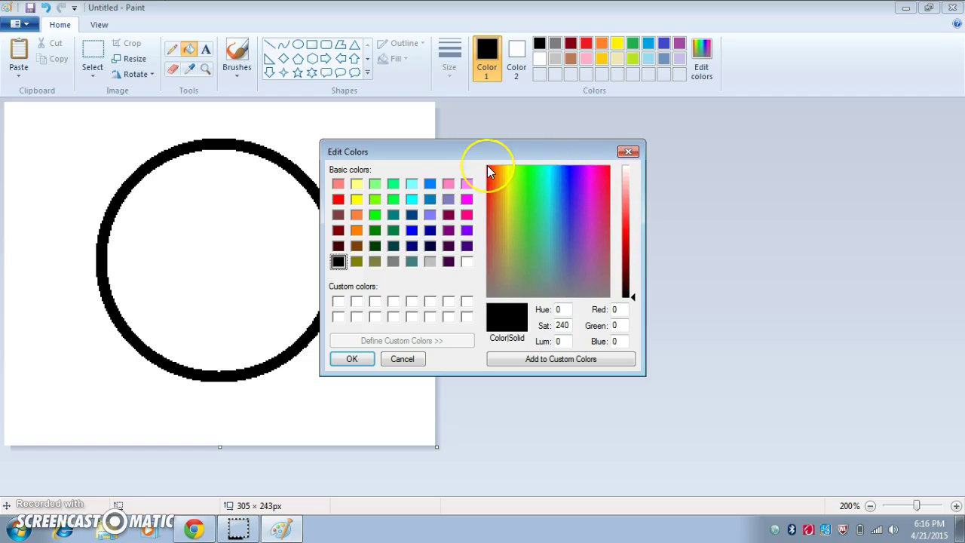
pyautogui.click(632, 279)
pyautogui.moveTo(632, 280)
pyautogui.mouseDown()
pyautogui.moveTo(634, 173)
pyautogui.moveTo(634, 282)
pyautogui.mouseUp()
pyautogui.click(348, 355)
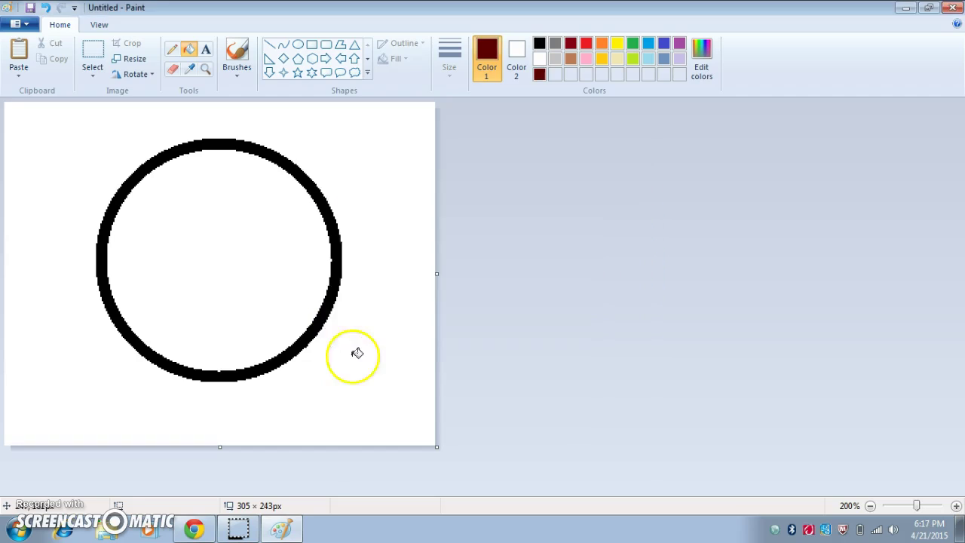
pyautogui.click(702, 59)
pyautogui.click(632, 264)
pyautogui.click(352, 359)
pyautogui.click(699, 76)
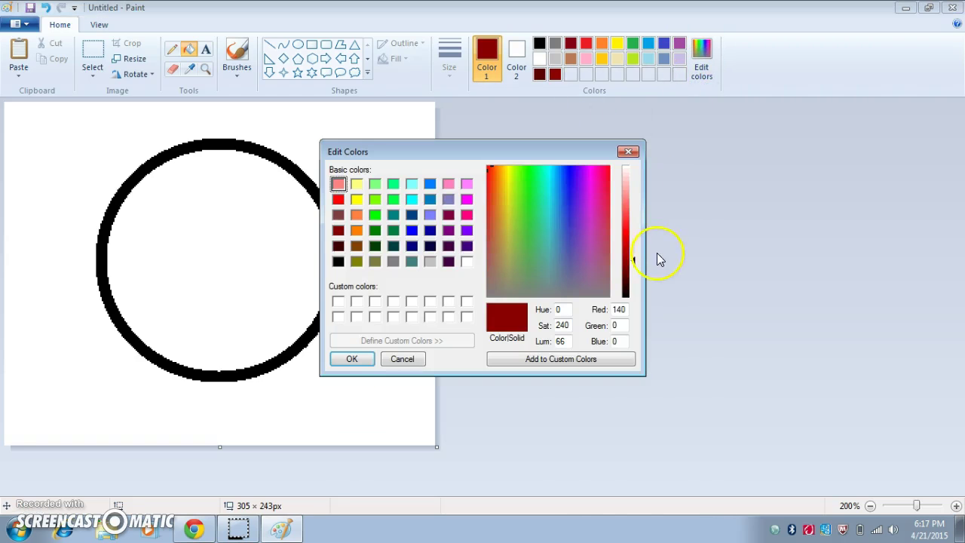
pyautogui.click(632, 245)
pyautogui.click(371, 359)
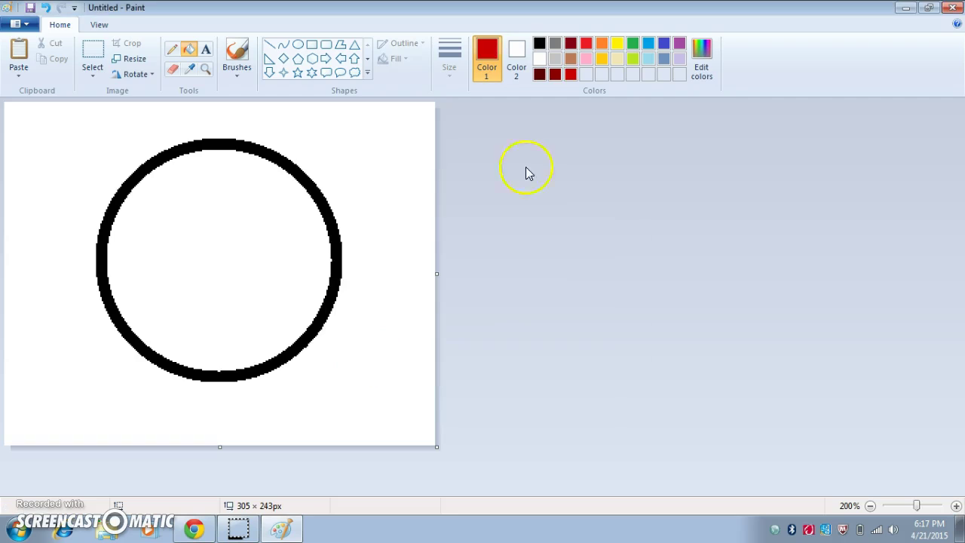
# Add a vivid red and a pink to the palette, then fill the circle bright red.
pyautogui.click(703, 77)
pyautogui.click(630, 225)
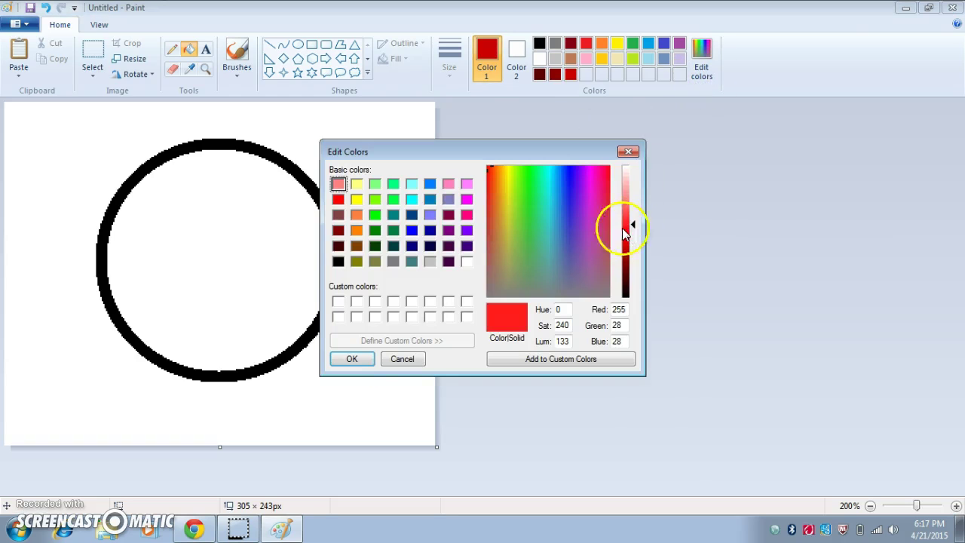
pyautogui.click(366, 364)
pyautogui.click(703, 55)
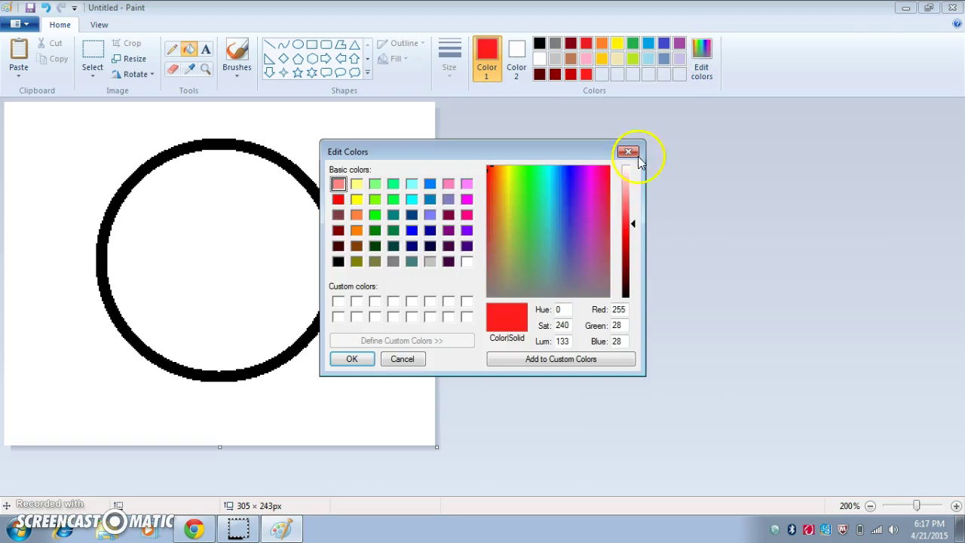
pyautogui.click(631, 187)
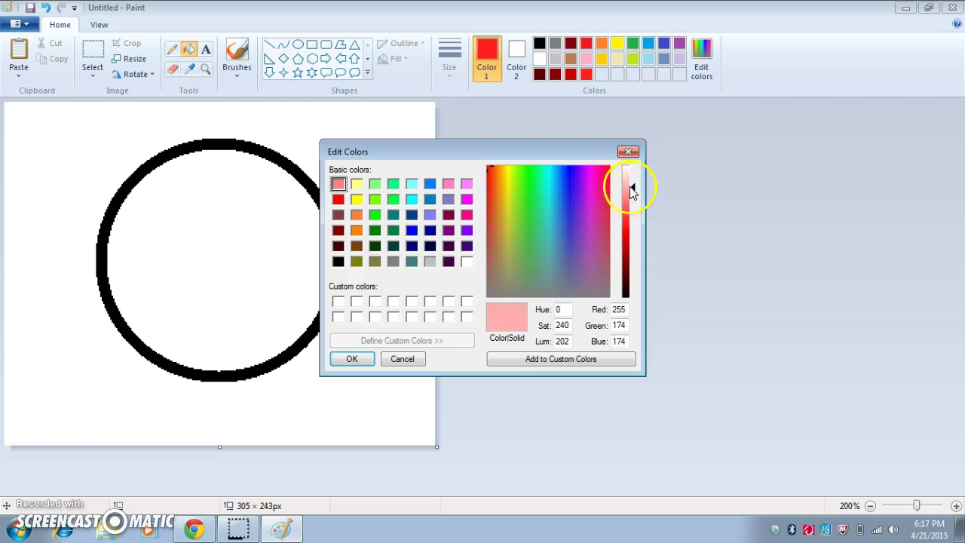
pyautogui.click(352, 359)
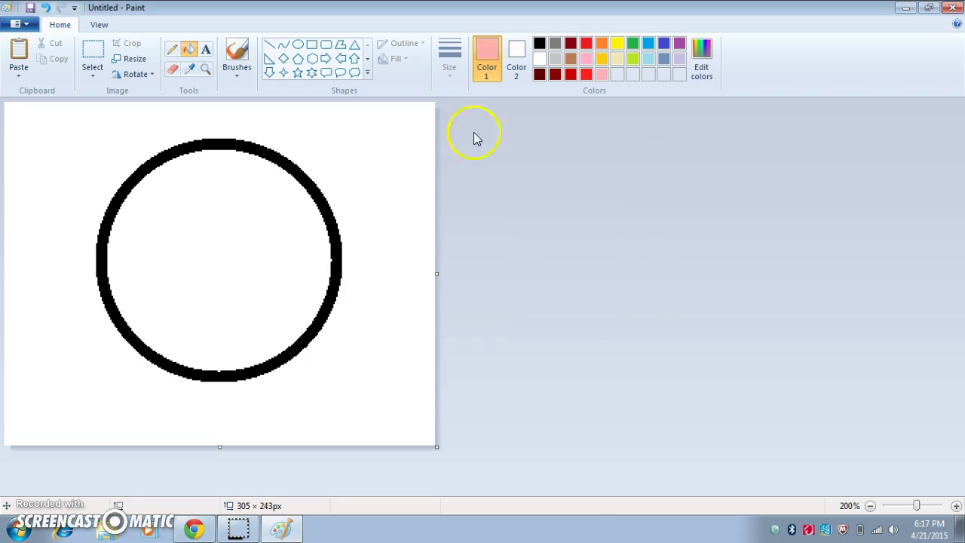
pyautogui.click(586, 75)
pyautogui.click(227, 228)
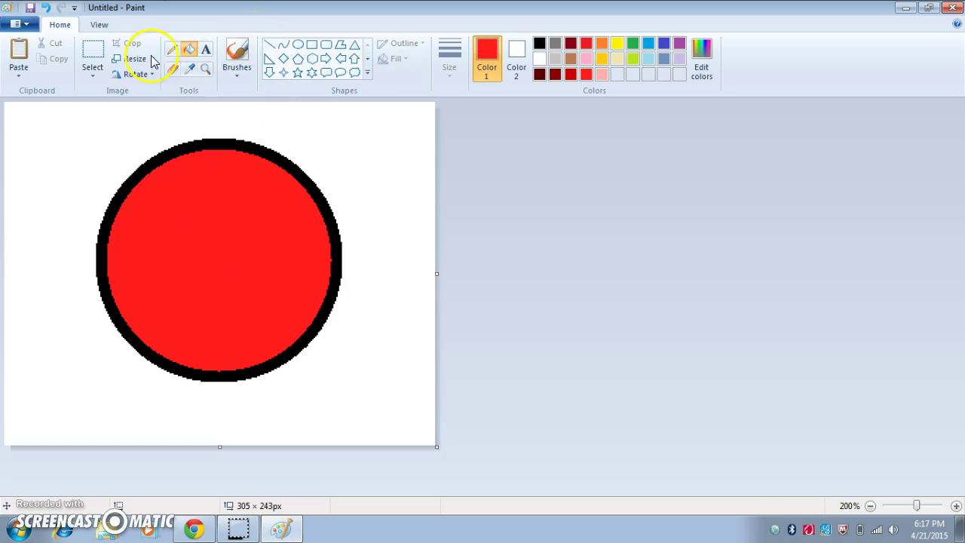
# Spray dark maroon shading along the circle's lower-right edge with the thickest airbrush.
pyautogui.click(236, 68)
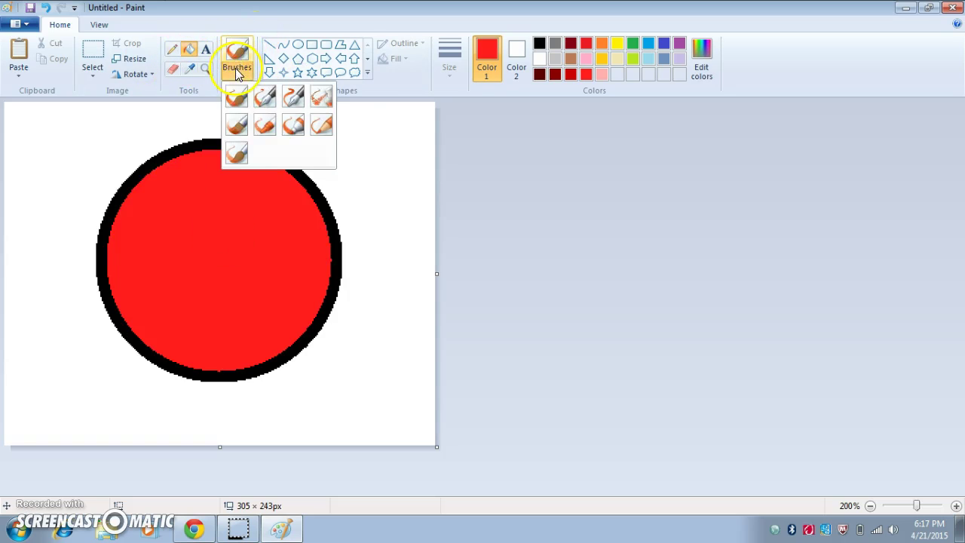
pyautogui.click(330, 96)
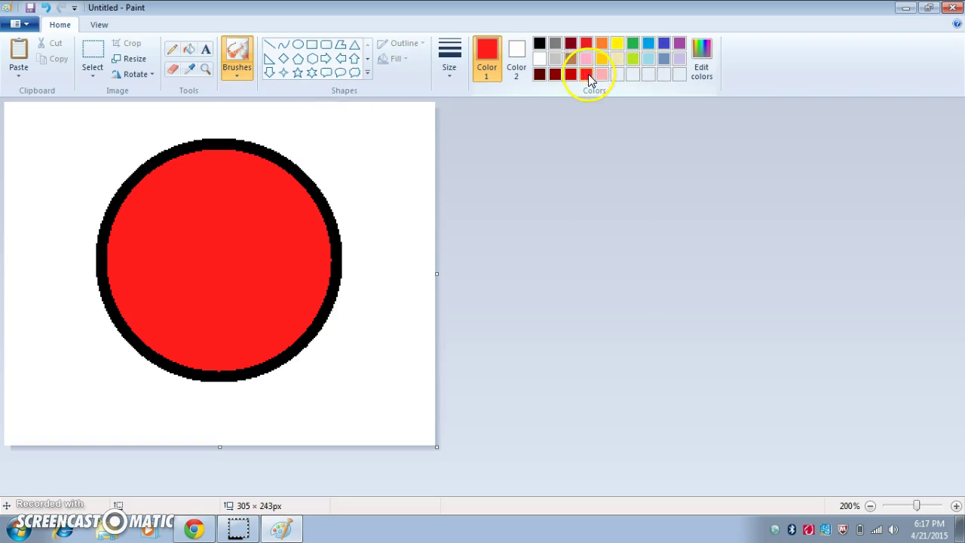
pyautogui.click(540, 74)
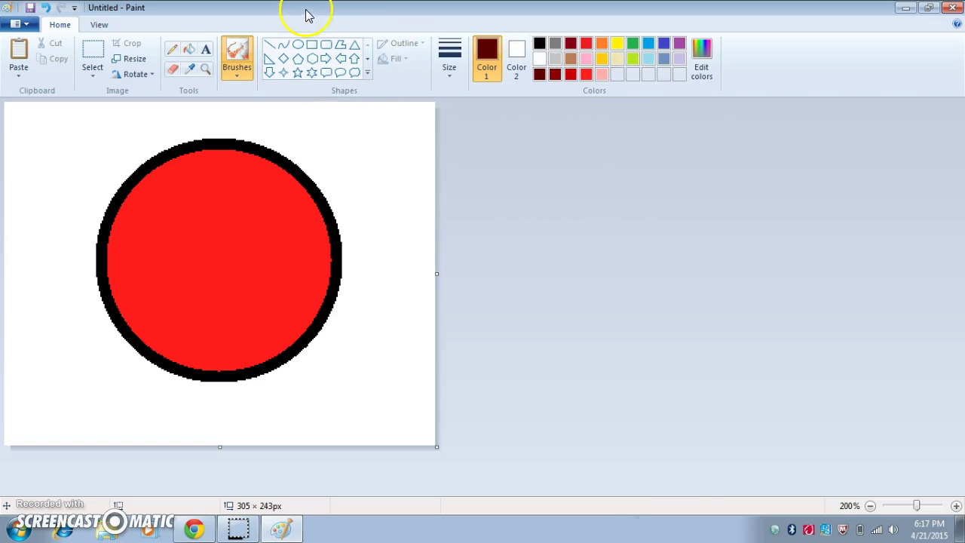
pyautogui.click(451, 75)
pyautogui.click(491, 187)
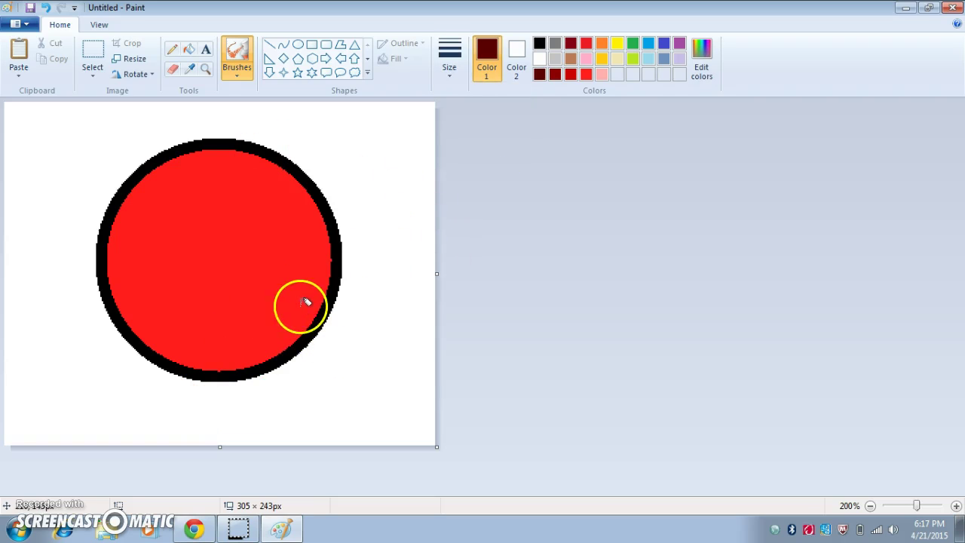
pyautogui.moveTo(305, 300)
pyautogui.mouseDown()
pyautogui.moveTo(377, 233)
pyautogui.moveTo(226, 405)
pyautogui.moveTo(259, 389)
pyautogui.moveTo(233, 388)
pyautogui.moveTo(244, 329)
pyautogui.moveTo(330, 254)
pyautogui.moveTo(237, 366)
pyautogui.moveTo(208, 334)
pyautogui.moveTo(172, 386)
pyautogui.moveTo(177, 399)
pyautogui.moveTo(341, 307)
pyautogui.moveTo(231, 358)
pyautogui.moveTo(151, 410)
pyautogui.moveTo(136, 401)
pyautogui.moveTo(264, 311)
pyautogui.mouseUp()
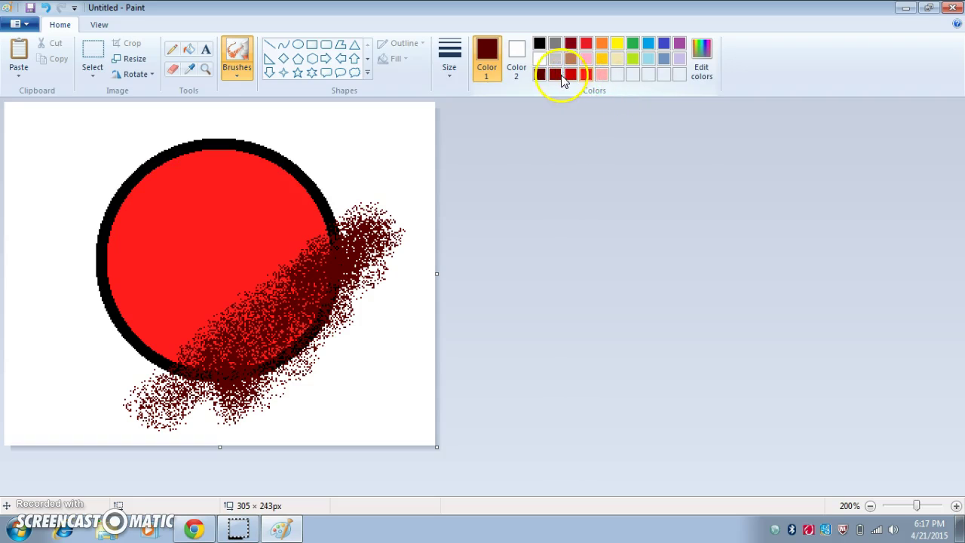
# Airbrush more maroon, bright red across the middle, and light pink along the upper-left edge.
pyautogui.moveTo(274, 319)
pyautogui.mouseDown()
pyautogui.moveTo(222, 312)
pyautogui.moveTo(167, 345)
pyautogui.moveTo(265, 272)
pyautogui.moveTo(133, 388)
pyautogui.moveTo(171, 346)
pyautogui.moveTo(179, 352)
pyautogui.moveTo(196, 318)
pyautogui.moveTo(302, 251)
pyautogui.moveTo(269, 277)
pyautogui.moveTo(342, 175)
pyautogui.moveTo(243, 283)
pyautogui.moveTo(328, 211)
pyautogui.moveTo(319, 264)
pyautogui.mouseUp()
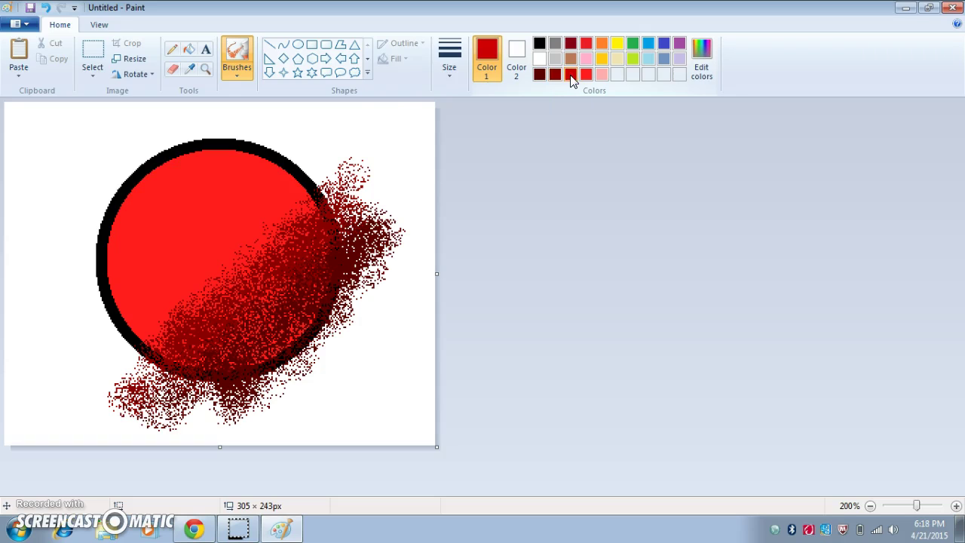
pyautogui.moveTo(268, 237)
pyautogui.mouseDown()
pyautogui.moveTo(194, 345)
pyautogui.moveTo(151, 330)
pyautogui.moveTo(133, 350)
pyautogui.moveTo(291, 225)
pyautogui.moveTo(173, 347)
pyautogui.moveTo(249, 265)
pyautogui.moveTo(181, 294)
pyautogui.moveTo(254, 218)
pyautogui.moveTo(218, 234)
pyautogui.moveTo(301, 183)
pyautogui.moveTo(192, 249)
pyautogui.moveTo(271, 207)
pyautogui.moveTo(322, 221)
pyautogui.moveTo(209, 340)
pyautogui.mouseUp()
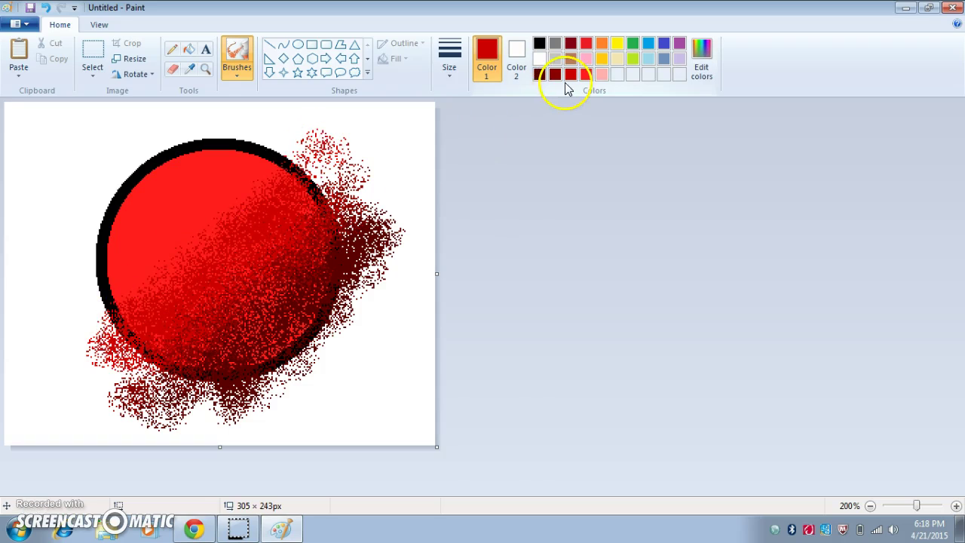
pyautogui.click(586, 74)
pyautogui.moveTo(351, 126)
pyautogui.mouseDown()
pyautogui.moveTo(291, 216)
pyautogui.moveTo(249, 199)
pyautogui.moveTo(297, 173)
pyautogui.moveTo(213, 233)
pyautogui.moveTo(174, 317)
pyautogui.mouseUp()
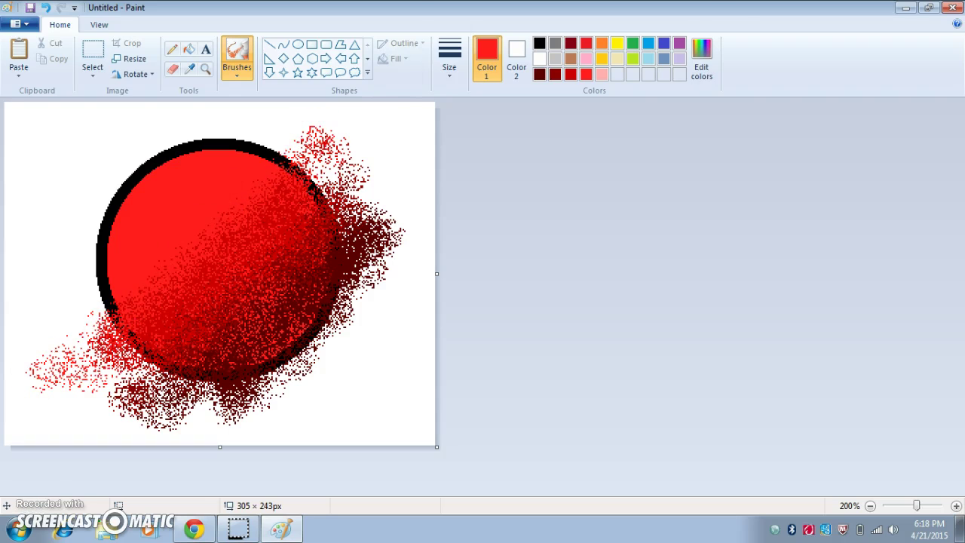
pyautogui.click(603, 75)
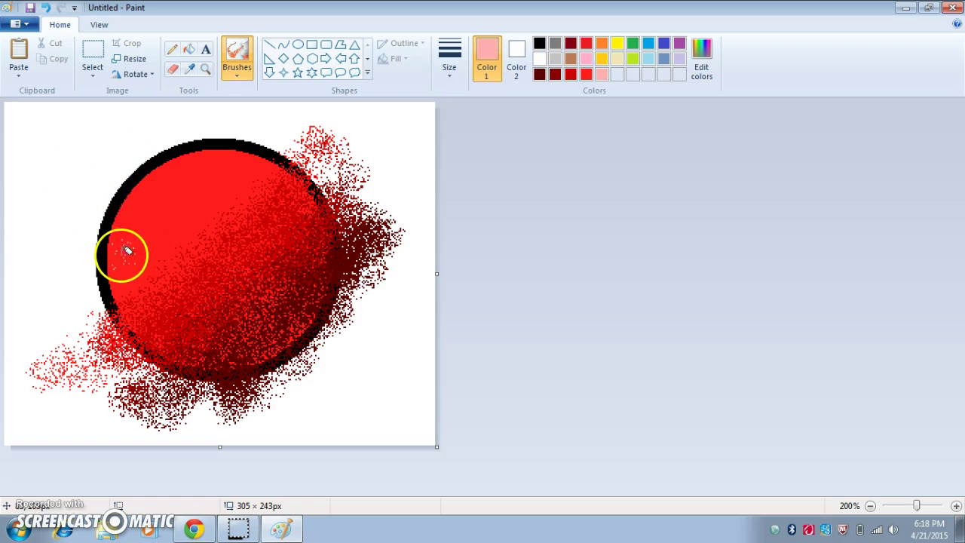
pyautogui.moveTo(126, 251)
pyautogui.mouseDown()
pyautogui.moveTo(174, 140)
pyautogui.moveTo(158, 200)
pyautogui.moveTo(111, 286)
pyautogui.moveTo(138, 267)
pyautogui.moveTo(149, 276)
pyautogui.moveTo(166, 256)
pyautogui.moveTo(115, 301)
pyautogui.moveTo(123, 289)
pyautogui.moveTo(82, 304)
pyautogui.moveTo(138, 240)
pyautogui.moveTo(151, 207)
pyautogui.moveTo(141, 187)
pyautogui.moveTo(194, 151)
pyautogui.mouseUp()
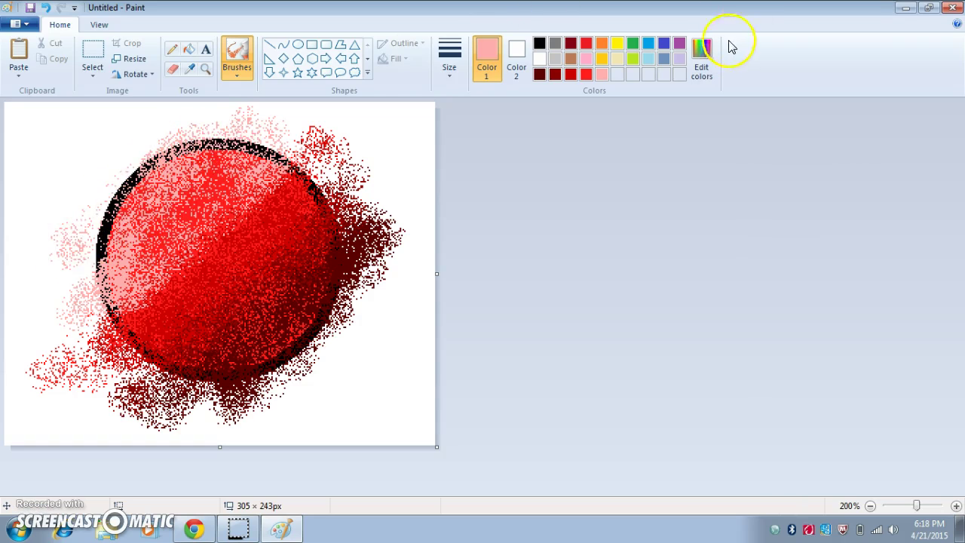
# Darken the pink slightly and spray it over the circle's left side.
pyautogui.click(703, 53)
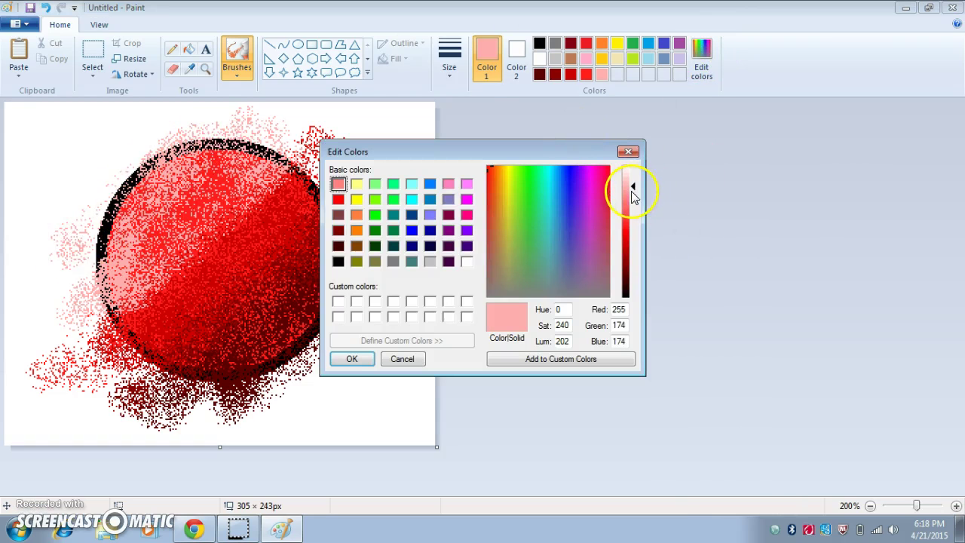
pyautogui.moveTo(632, 191)
pyautogui.mouseDown()
pyautogui.moveTo(620, 194)
pyautogui.moveTo(632, 194)
pyautogui.mouseUp()
pyautogui.click(350, 359)
pyautogui.moveTo(104, 215)
pyautogui.mouseDown()
pyautogui.moveTo(192, 178)
pyautogui.moveTo(134, 246)
pyautogui.moveTo(130, 270)
pyautogui.moveTo(108, 275)
pyautogui.moveTo(106, 283)
pyautogui.moveTo(116, 275)
pyautogui.moveTo(105, 299)
pyautogui.moveTo(118, 312)
pyautogui.moveTo(159, 273)
pyautogui.moveTo(100, 314)
pyautogui.moveTo(158, 242)
pyautogui.moveTo(94, 268)
pyautogui.moveTo(78, 264)
pyautogui.moveTo(134, 195)
pyautogui.moveTo(265, 125)
pyautogui.moveTo(297, 163)
pyautogui.moveTo(302, 153)
pyautogui.moveTo(288, 184)
pyautogui.moveTo(237, 236)
pyautogui.moveTo(264, 237)
pyautogui.mouseUp()
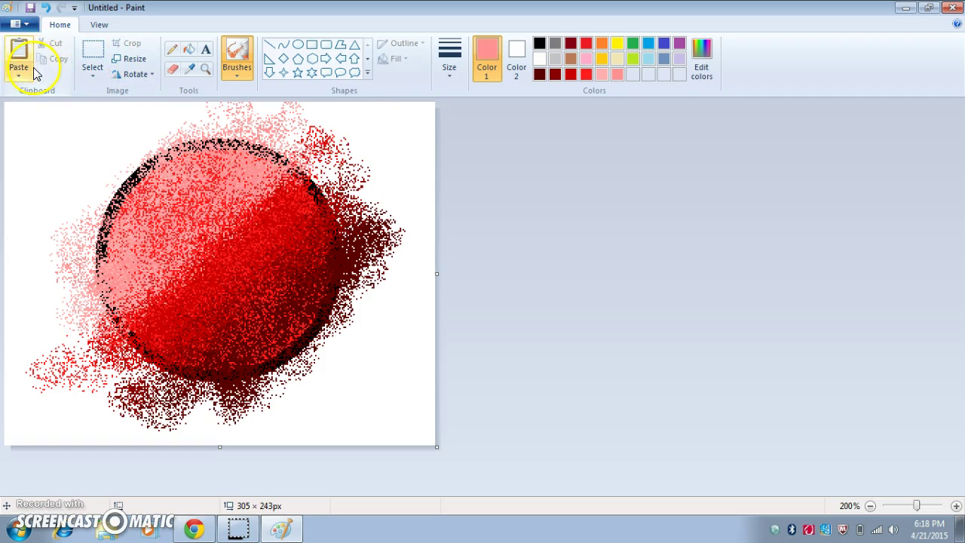
# Mix a deeper red (255, 51, 53) and spray it over the circle's upper part.
pyautogui.click(702, 56)
pyautogui.moveTo(635, 214); pyautogui.dragTo(631, 225)
pyautogui.click(350, 359)
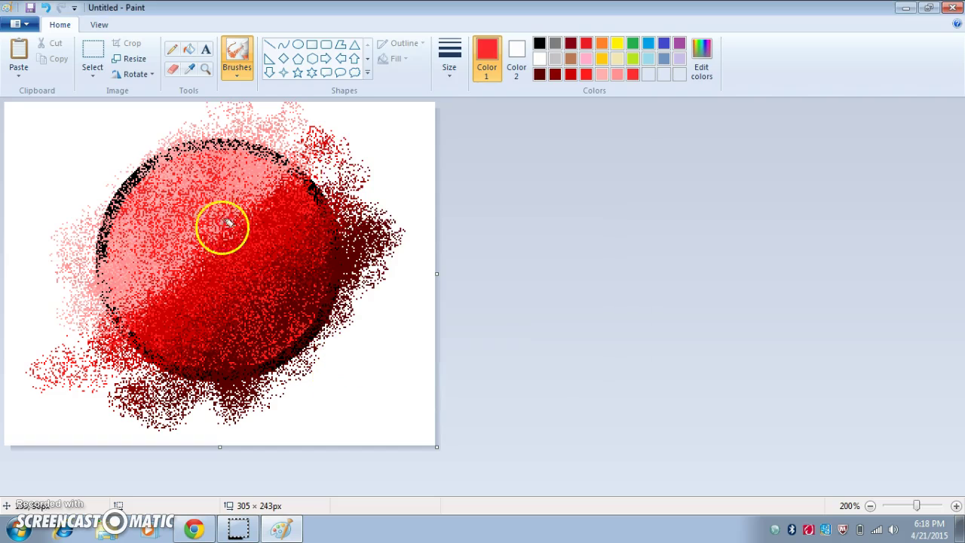
pyautogui.moveTo(211, 204)
pyautogui.mouseDown()
pyautogui.moveTo(170, 236)
pyautogui.moveTo(191, 248)
pyautogui.moveTo(306, 140)
pyautogui.moveTo(128, 305)
pyautogui.moveTo(245, 189)
pyautogui.moveTo(257, 190)
pyautogui.moveTo(156, 274)
pyautogui.mouseUp()
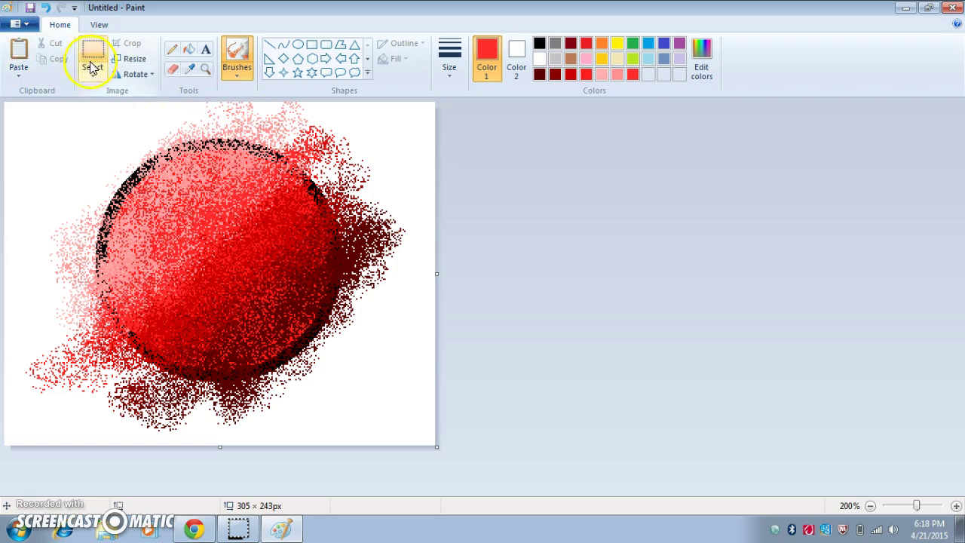
# Paste the copied black circle outline as a transparent selection over the shaded sphere.
pyautogui.click(18, 49)
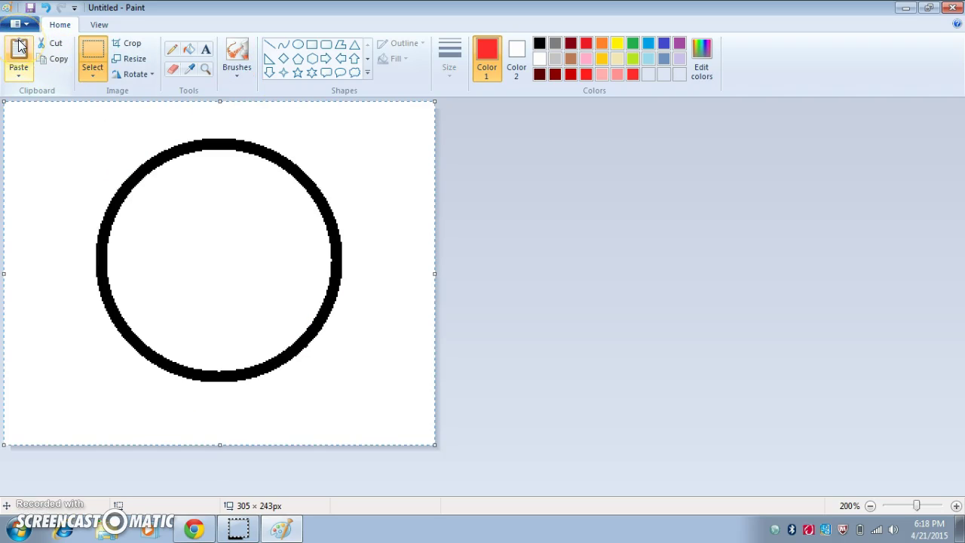
pyautogui.click(323, 184)
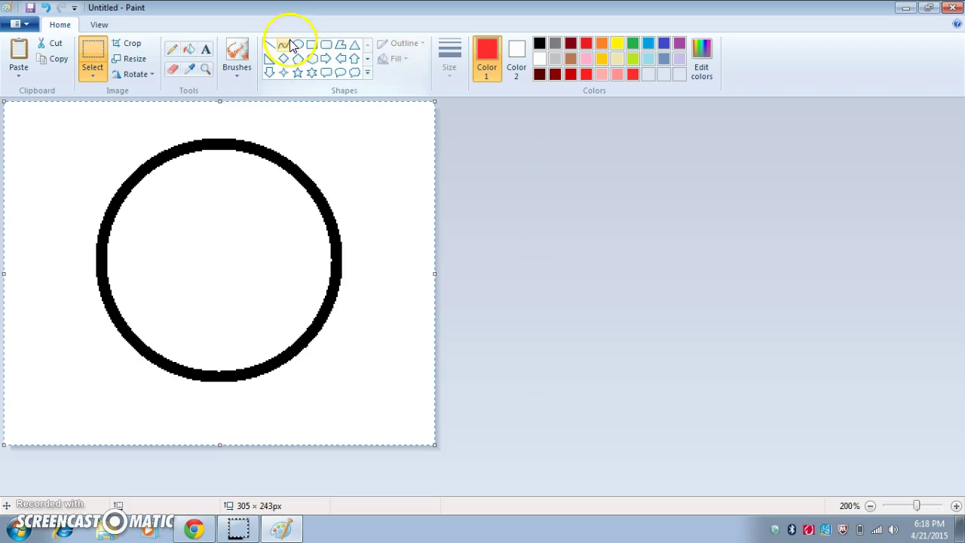
pyautogui.click(92, 70)
pyautogui.click(126, 205)
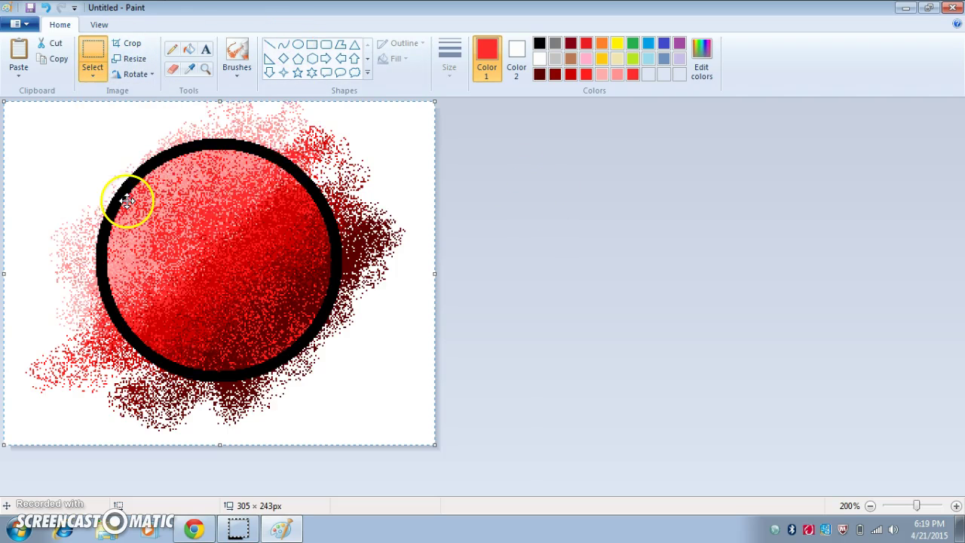
pyautogui.click(576, 213)
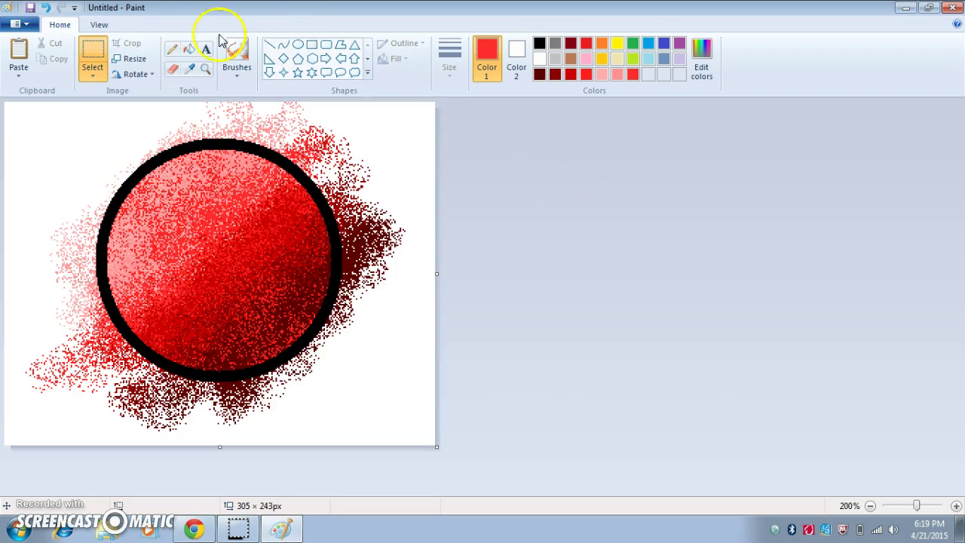
# Trial light salmon, pink, several reds and dark maroon background fills, then refill it white.
pyautogui.click(188, 48)
pyautogui.click(618, 74)
pyautogui.click(357, 140)
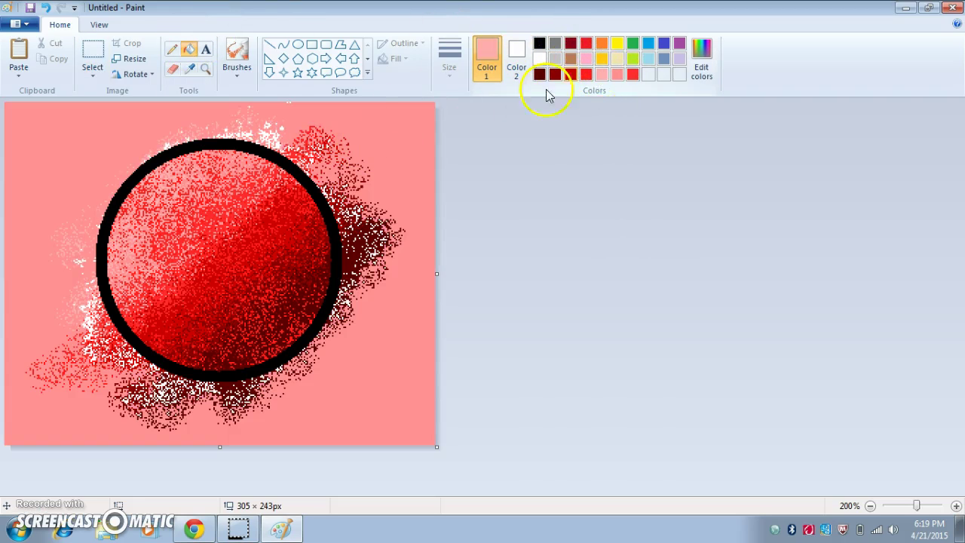
pyautogui.click(387, 133)
pyautogui.click(634, 74)
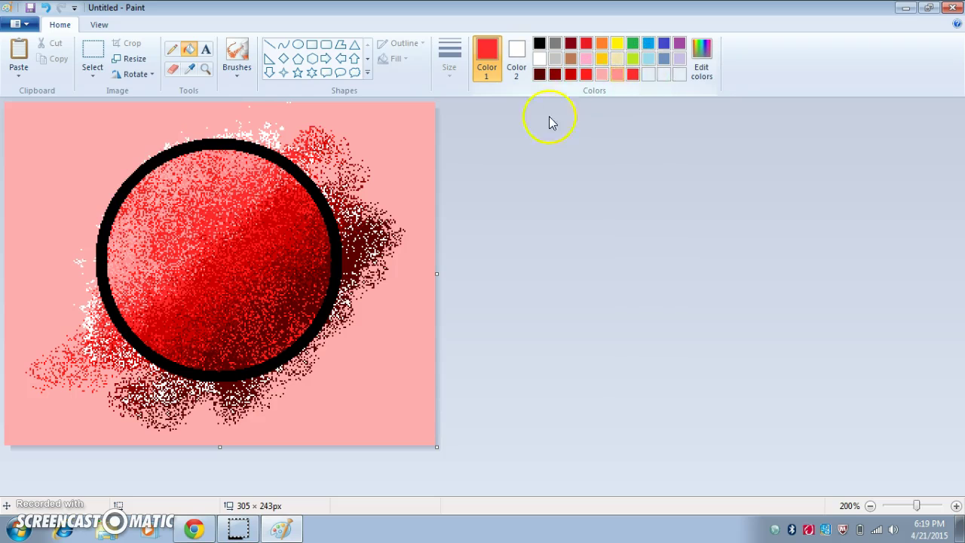
pyautogui.click(431, 158)
pyautogui.click(555, 74)
pyautogui.click(430, 132)
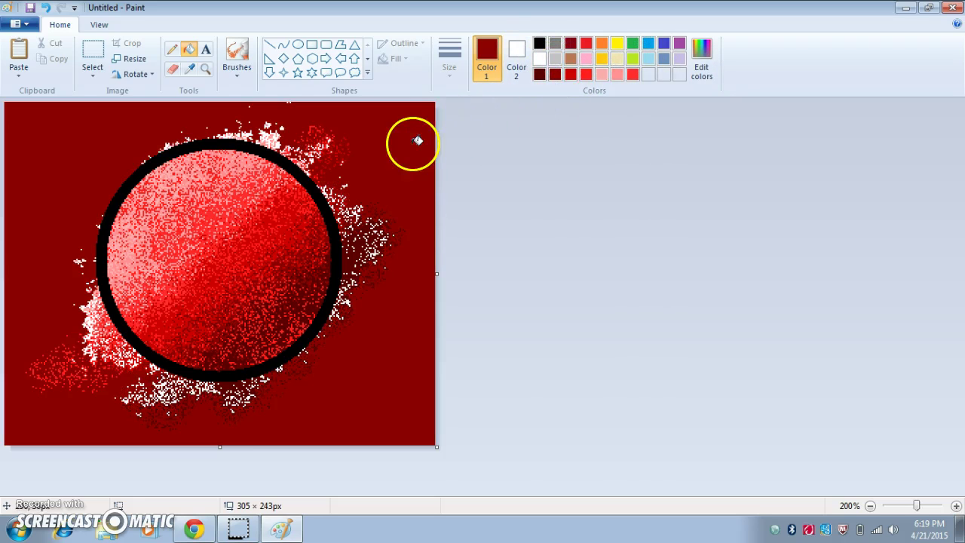
pyautogui.click(571, 73)
pyautogui.click(362, 118)
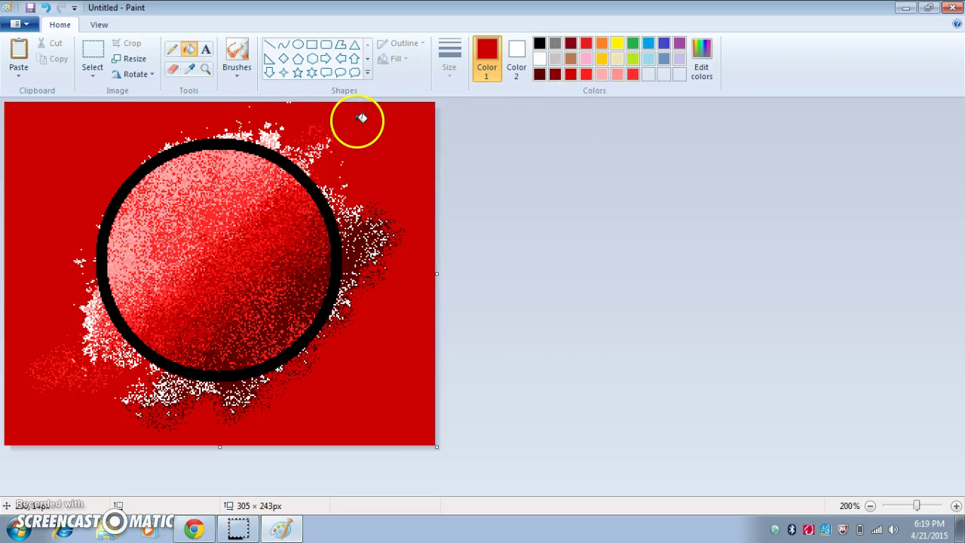
pyautogui.click(540, 74)
pyautogui.click(407, 139)
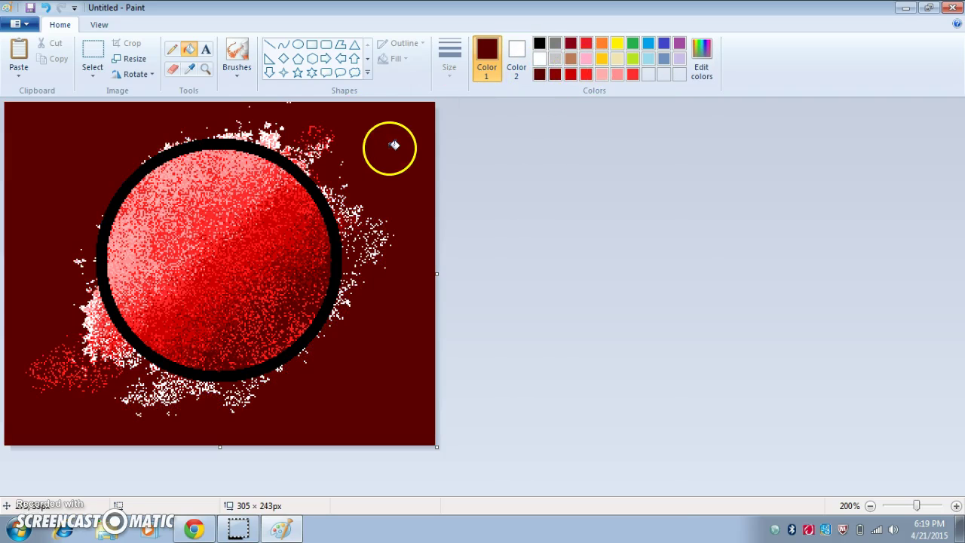
pyautogui.click(540, 59)
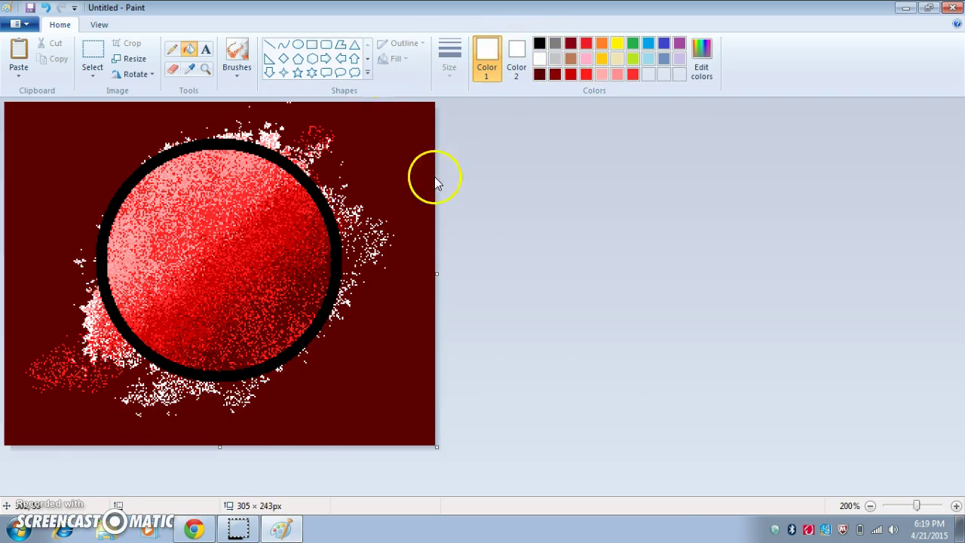
pyautogui.click(417, 182)
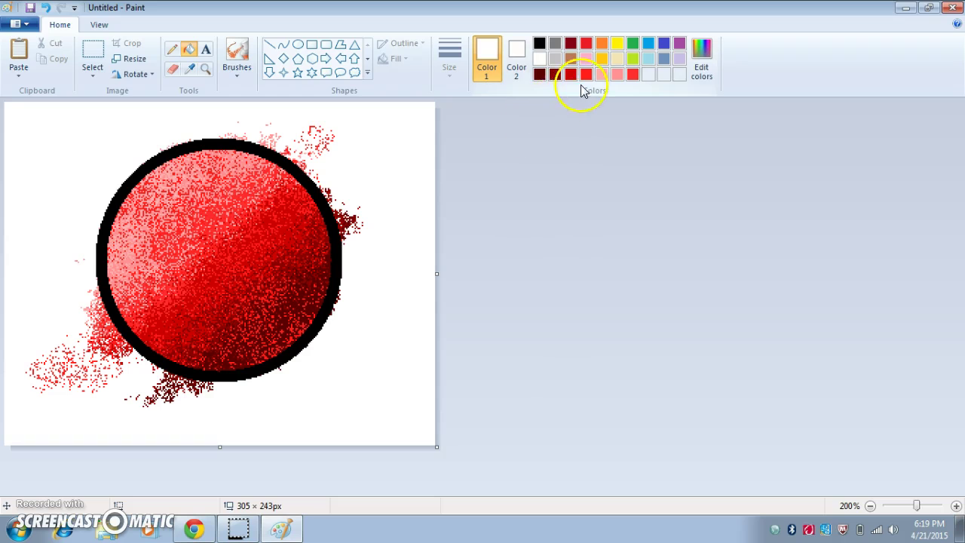
# Try dark red, bright red, lighter red, light pink and salmon backgrounds before returning to white.
pyautogui.click(555, 73)
pyautogui.click(400, 186)
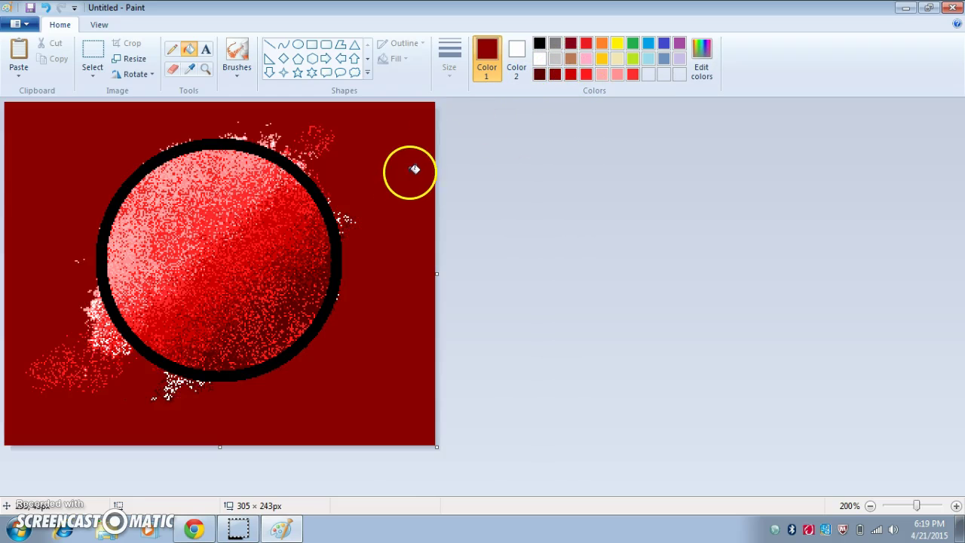
pyautogui.click(540, 58)
pyautogui.hotkey('ctrl', 'z')
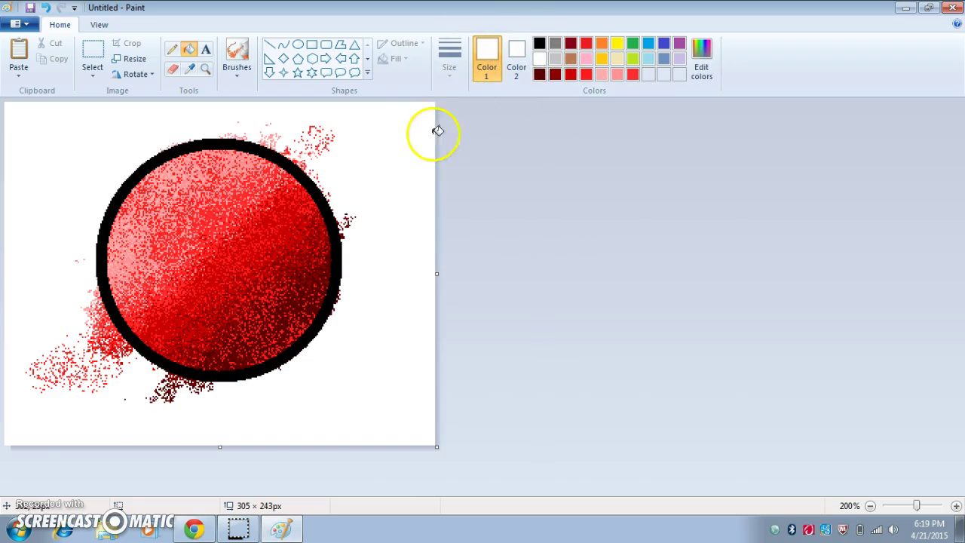
pyautogui.click(587, 74)
pyautogui.click(401, 161)
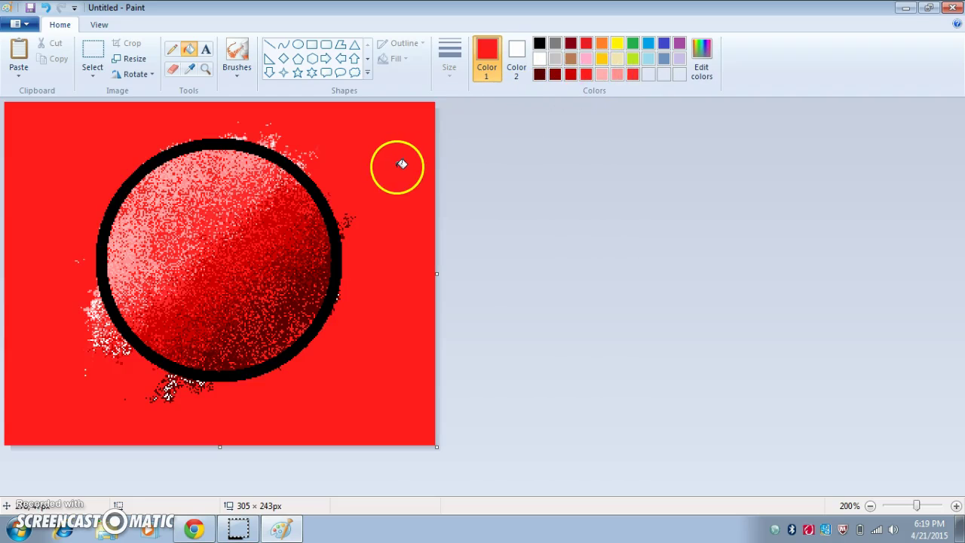
pyautogui.click(633, 74)
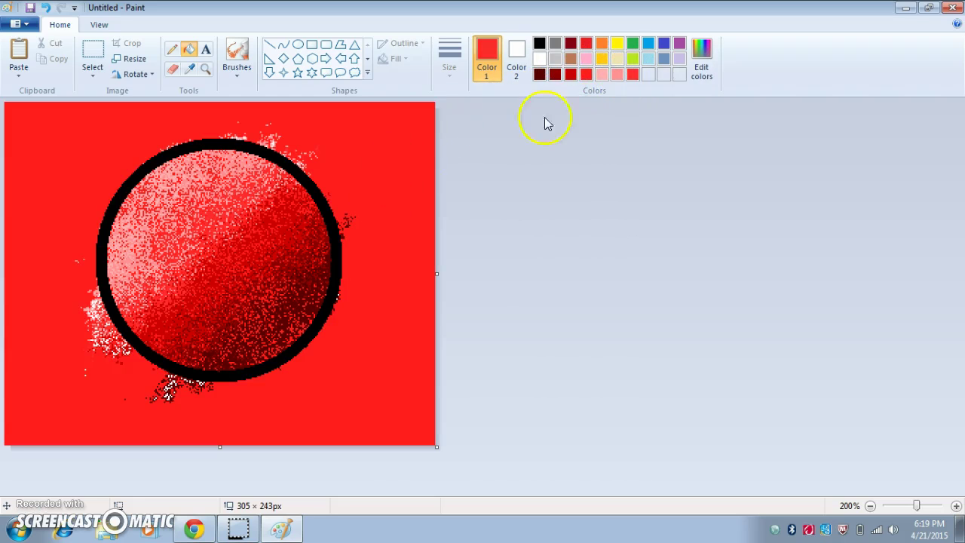
pyautogui.click(365, 193)
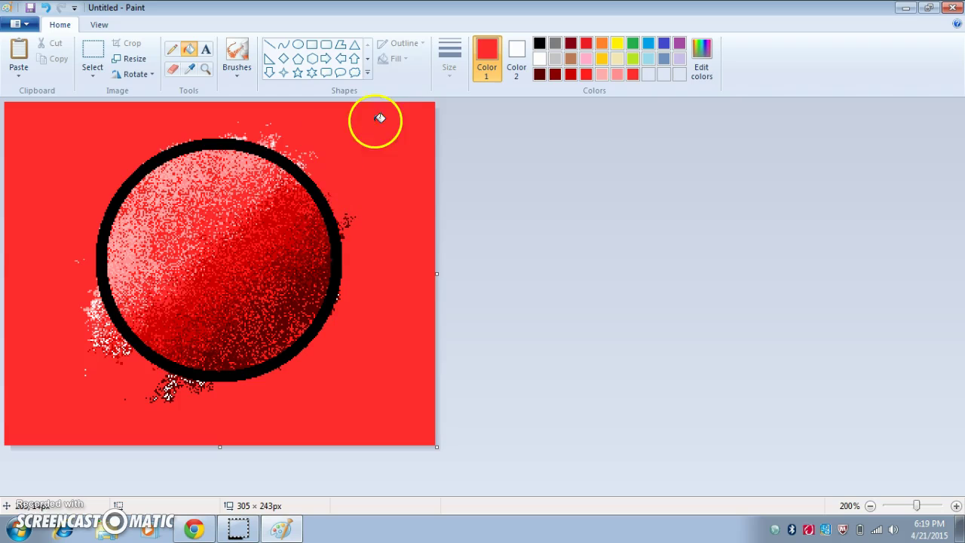
pyautogui.click(602, 74)
pyautogui.click(356, 160)
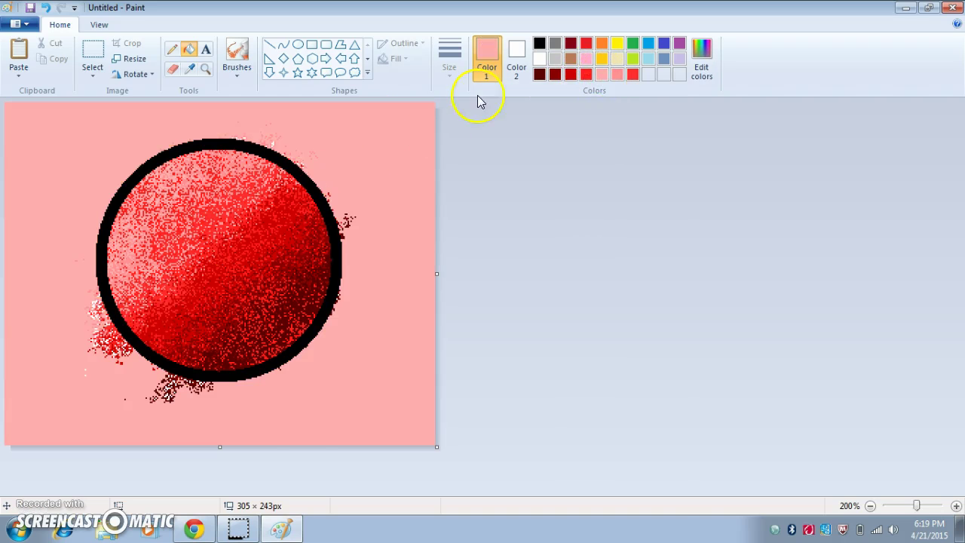
pyautogui.click(616, 76)
pyautogui.click(377, 152)
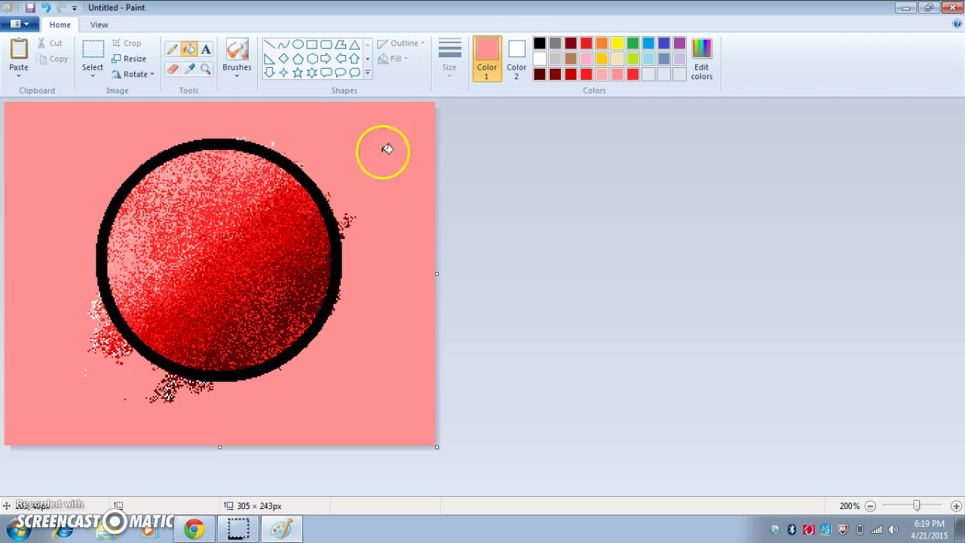
pyautogui.click(539, 59)
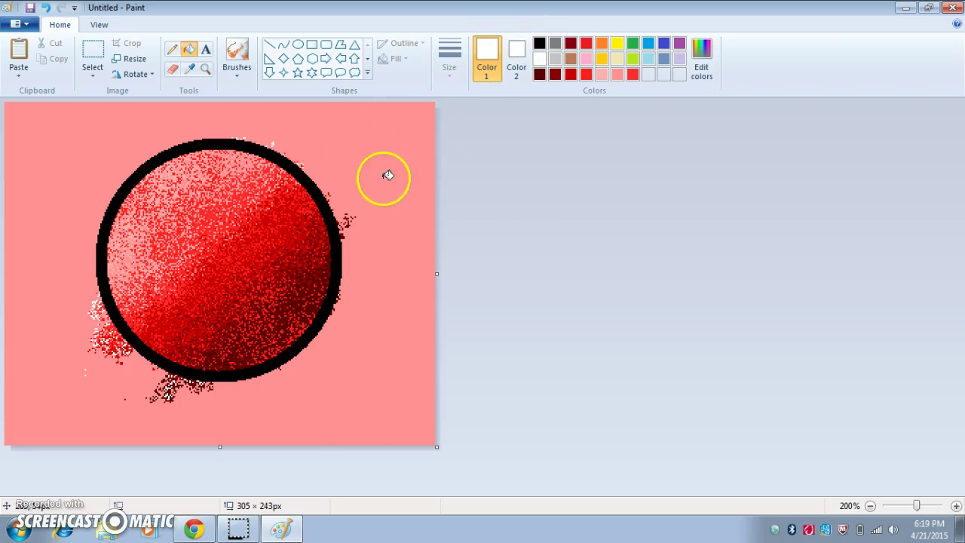
pyautogui.click(384, 174)
# Test red, dark red and maroon background fills, finishing with a white background.
pyautogui.click(586, 74)
pyautogui.click(381, 177)
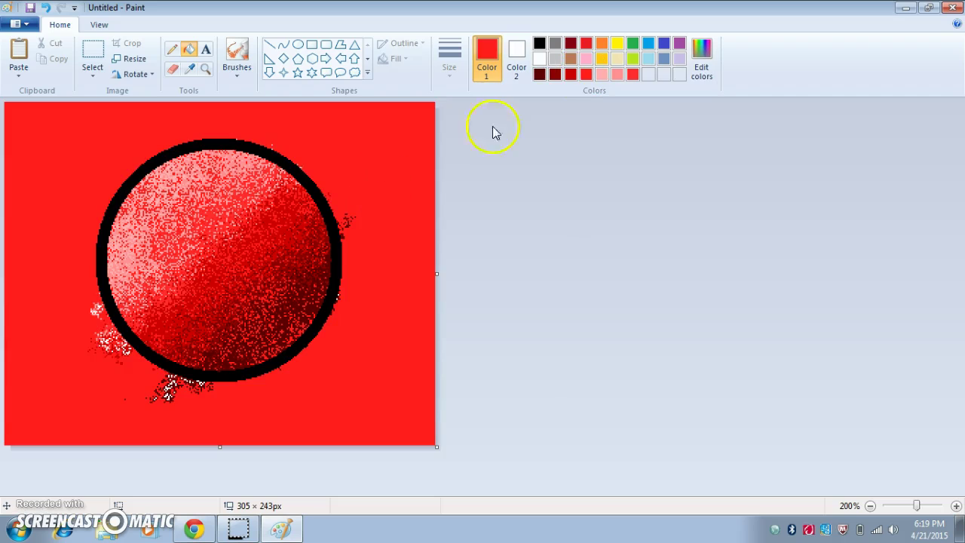
pyautogui.click(571, 75)
pyautogui.click(347, 206)
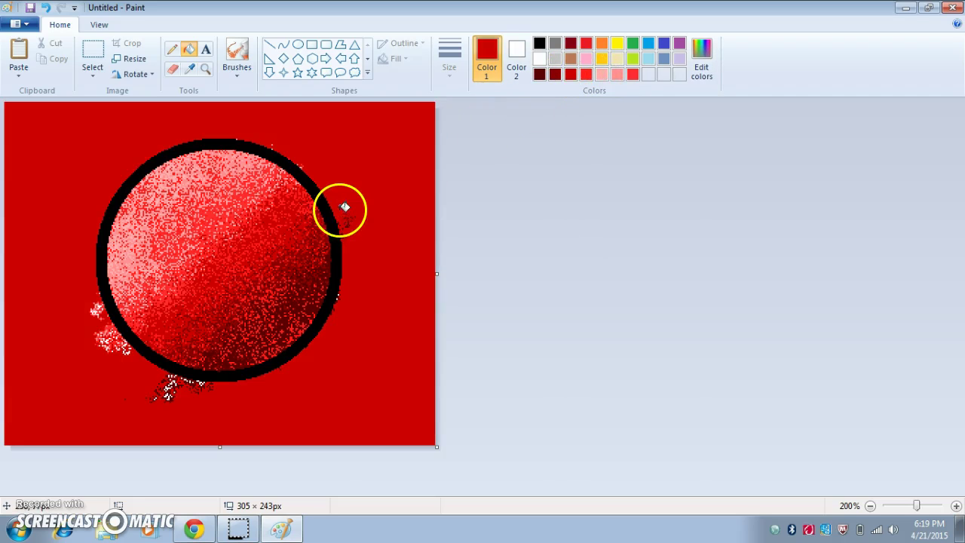
pyautogui.click(362, 167)
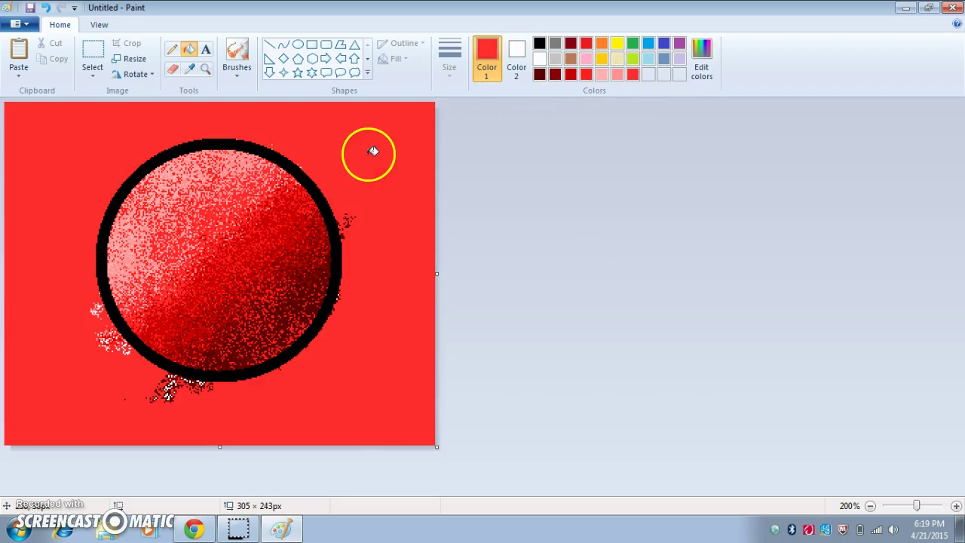
pyautogui.click(368, 138)
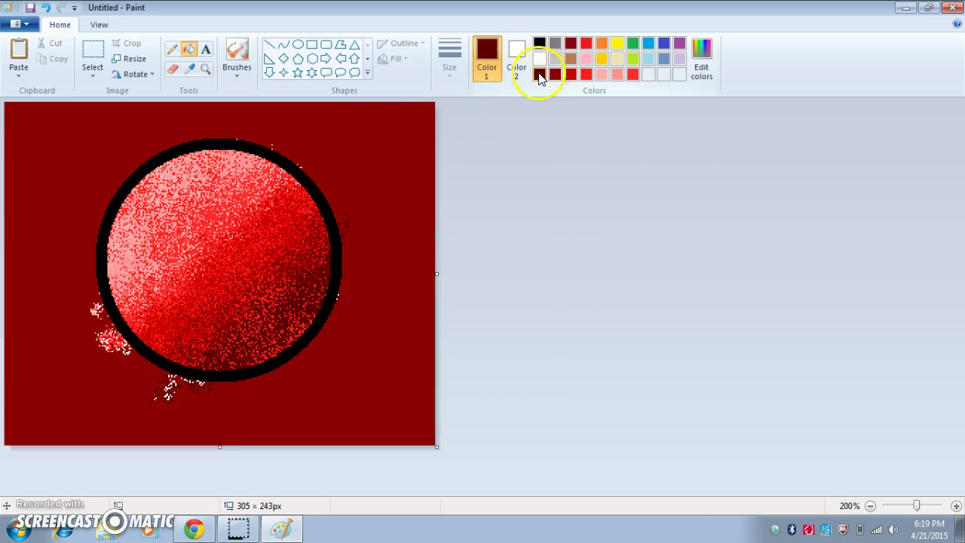
pyautogui.click(366, 162)
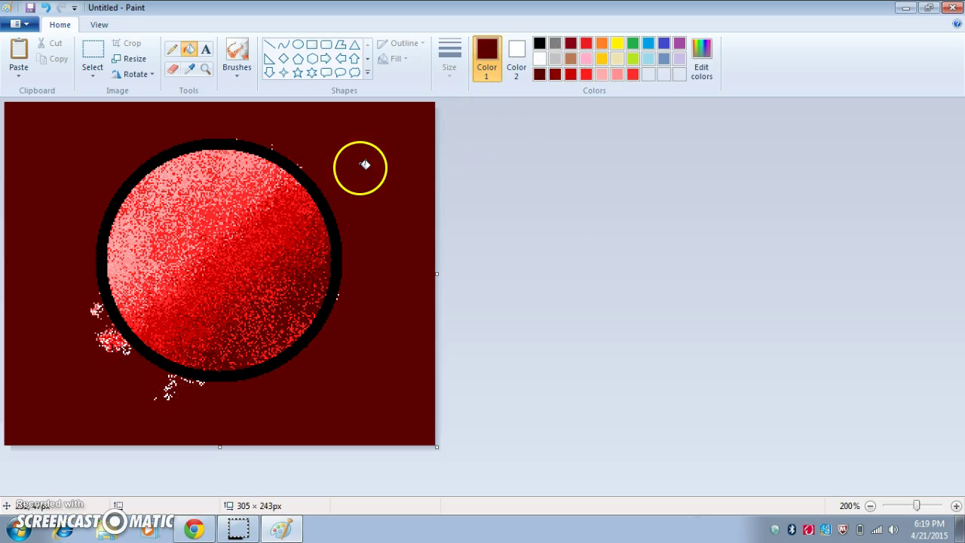
pyautogui.click(540, 59)
pyautogui.click(423, 154)
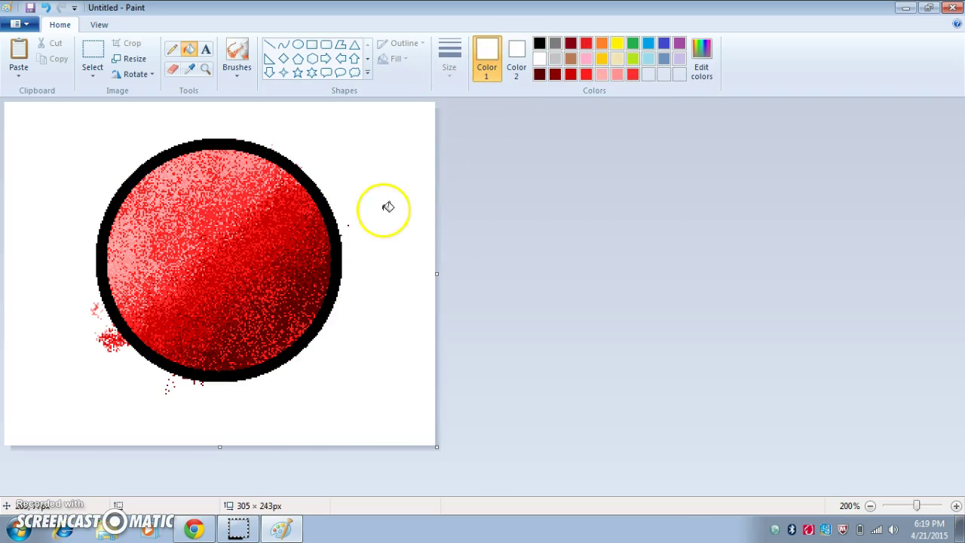
# Magnify the stray red spray and erase the specks left of and around the circle's outline.
pyautogui.click(204, 69)
pyautogui.click(151, 324)
pyautogui.click(173, 302)
pyautogui.click(199, 282)
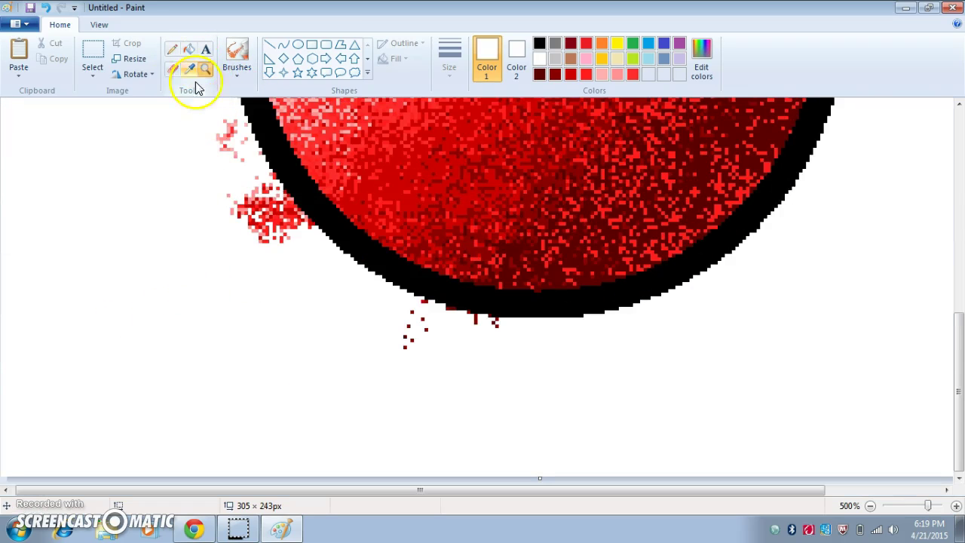
pyautogui.click(174, 69)
pyautogui.moveTo(230, 133)
pyautogui.mouseDown()
pyautogui.moveTo(265, 225)
pyautogui.moveTo(255, 218)
pyautogui.moveTo(262, 254)
pyautogui.moveTo(262, 222)
pyautogui.moveTo(231, 144)
pyautogui.mouseUp()
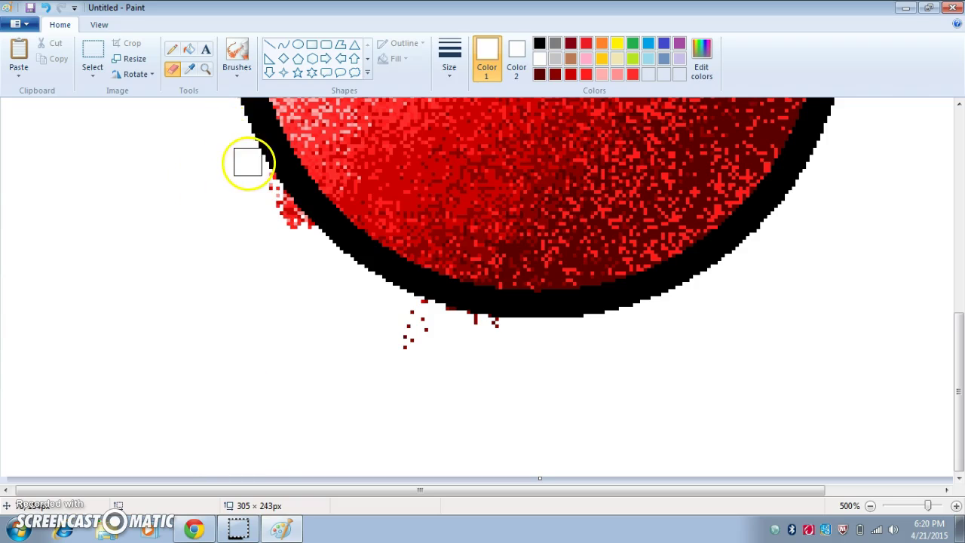
pyautogui.moveTo(248, 161)
pyautogui.mouseDown()
pyautogui.moveTo(254, 194)
pyautogui.moveTo(248, 165)
pyautogui.moveTo(290, 229)
pyautogui.moveTo(442, 334)
pyautogui.moveTo(425, 323)
pyautogui.moveTo(452, 365)
pyautogui.moveTo(396, 325)
pyautogui.moveTo(492, 335)
pyautogui.moveTo(424, 314)
pyautogui.mouseUp()
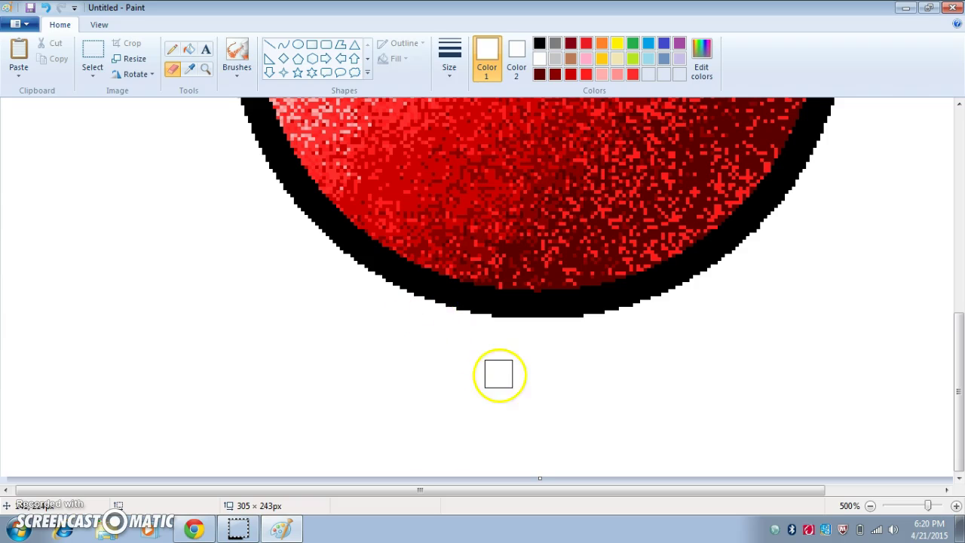
# Zoom back to 200%, briefly fill the background light pink and salmon, then restore white.
pyautogui.click(872, 505)
pyautogui.click(872, 505)
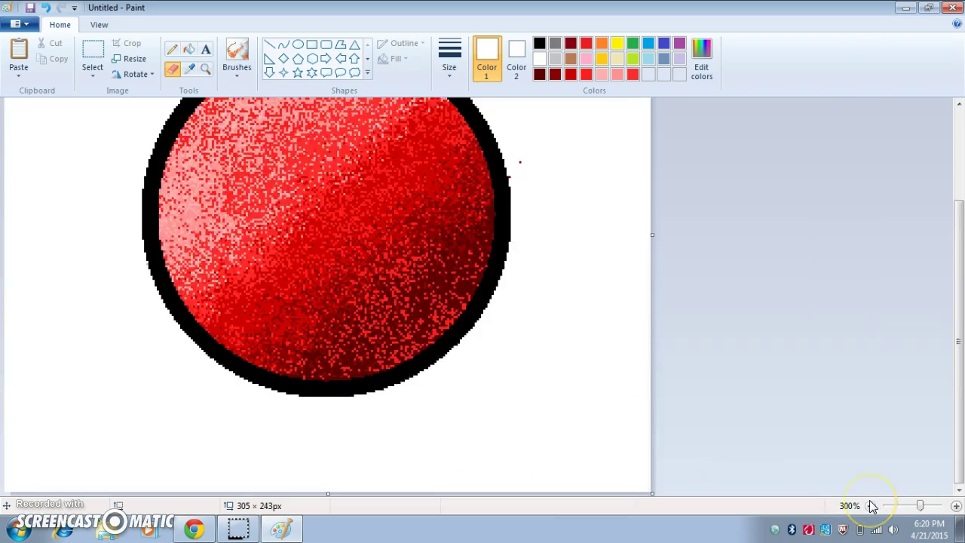
pyautogui.click(872, 505)
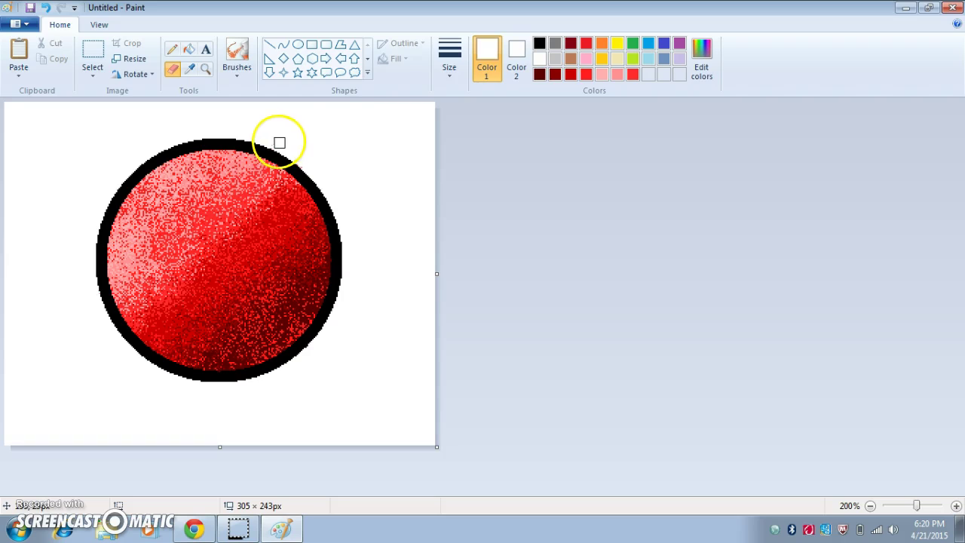
pyautogui.click(602, 74)
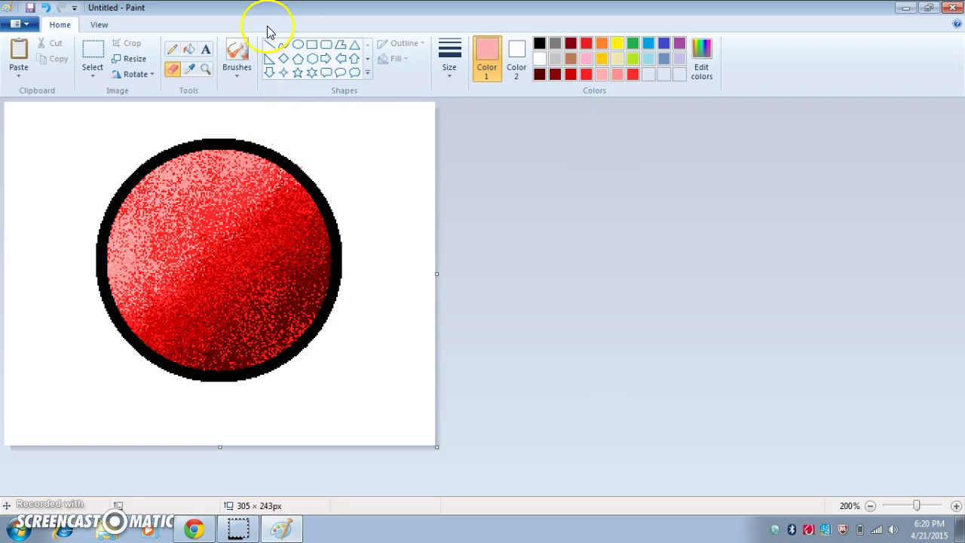
pyautogui.click(188, 51)
pyautogui.click(313, 105)
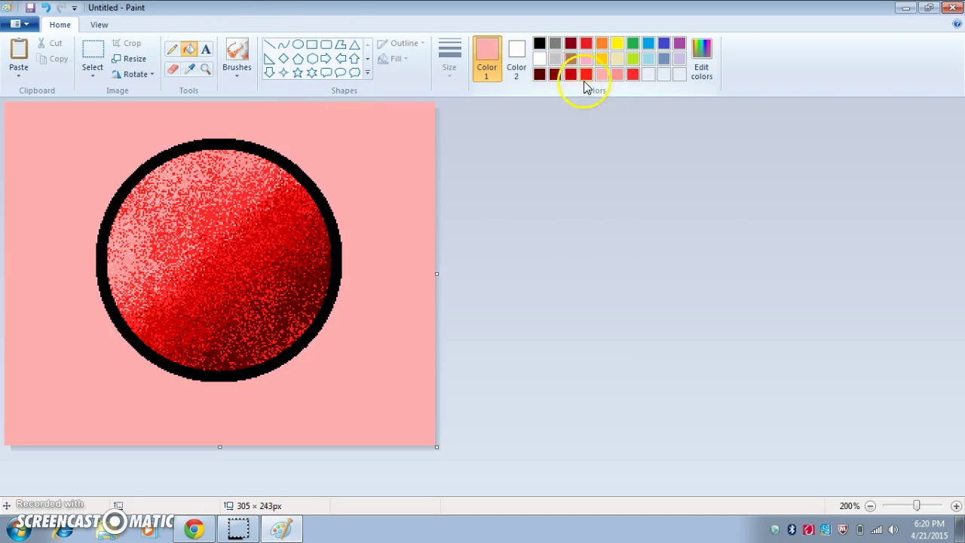
pyautogui.click(379, 155)
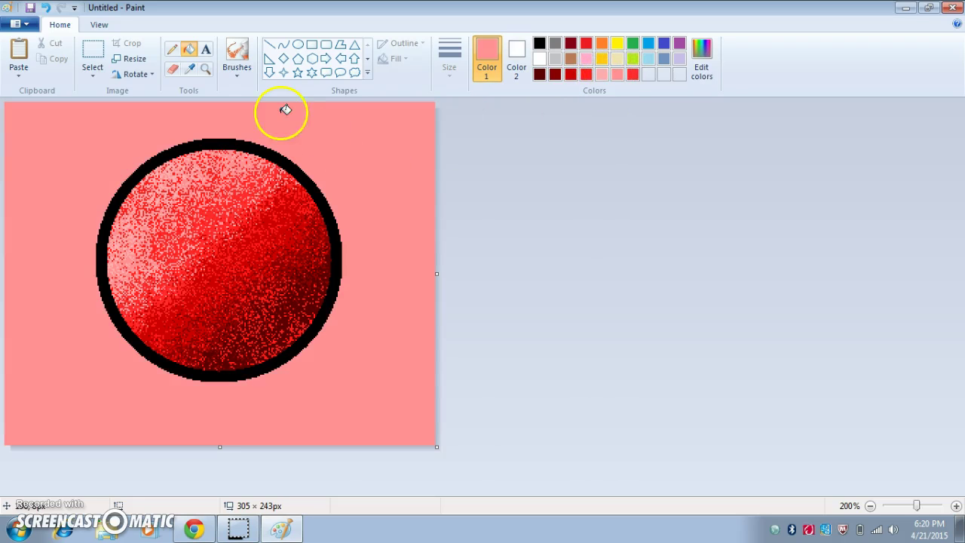
pyautogui.click(540, 60)
pyautogui.click(320, 161)
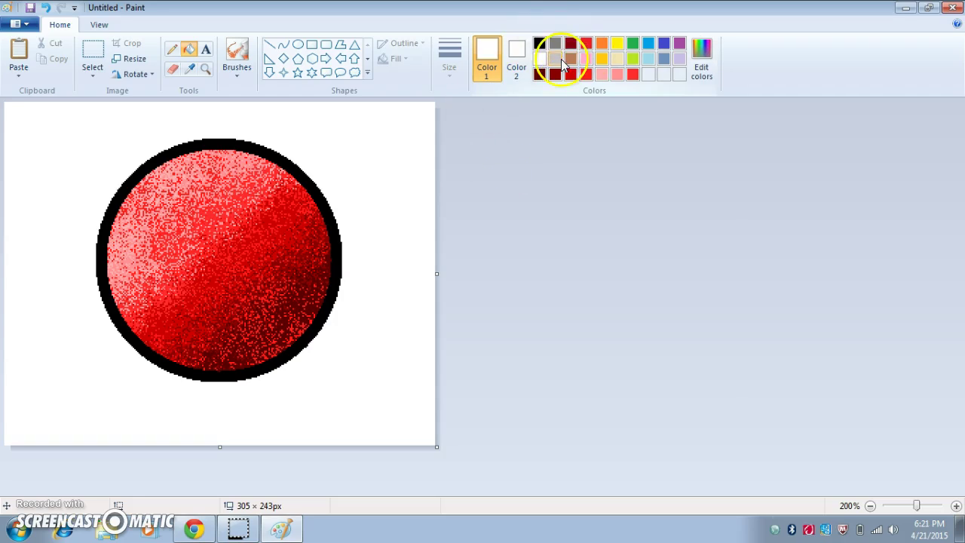
# Airbrush a white shine onto the upper-left of the red ball.
pyautogui.click(237, 56)
pyautogui.moveTo(133, 250)
pyautogui.mouseDown()
pyautogui.moveTo(144, 210)
pyautogui.moveTo(140, 248)
pyautogui.moveTo(151, 209)
pyautogui.moveTo(138, 231)
pyautogui.moveTo(143, 268)
pyautogui.moveTo(146, 222)
pyautogui.moveTo(135, 291)
pyautogui.mouseUp()
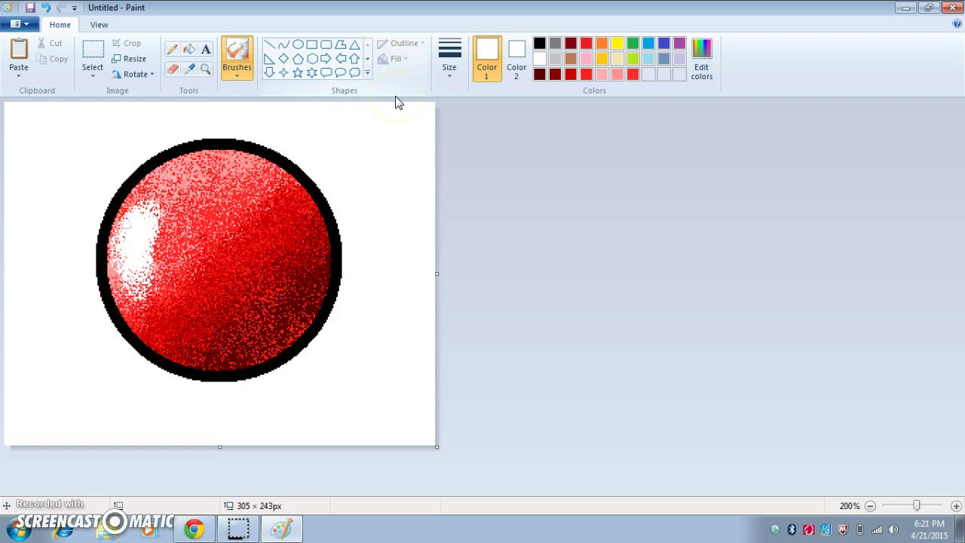